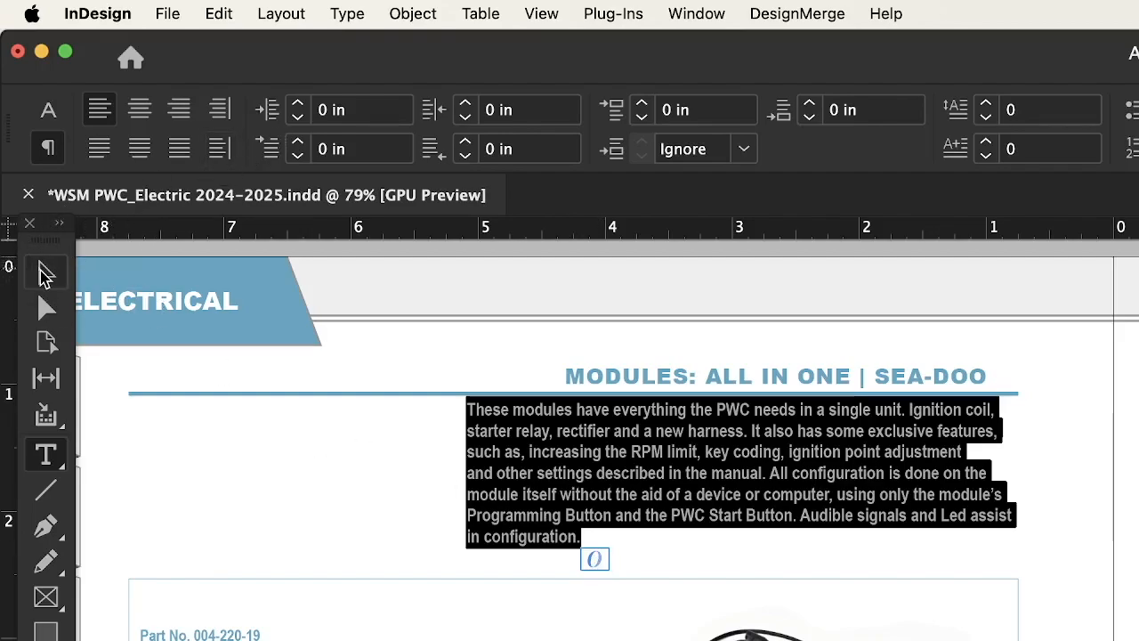
Step: Switch the page from preview to normal view, showing the guides and baseline grid, and enter the MODULES: ALL IN ONE | SEA-DOO heading
left_click(46, 272)
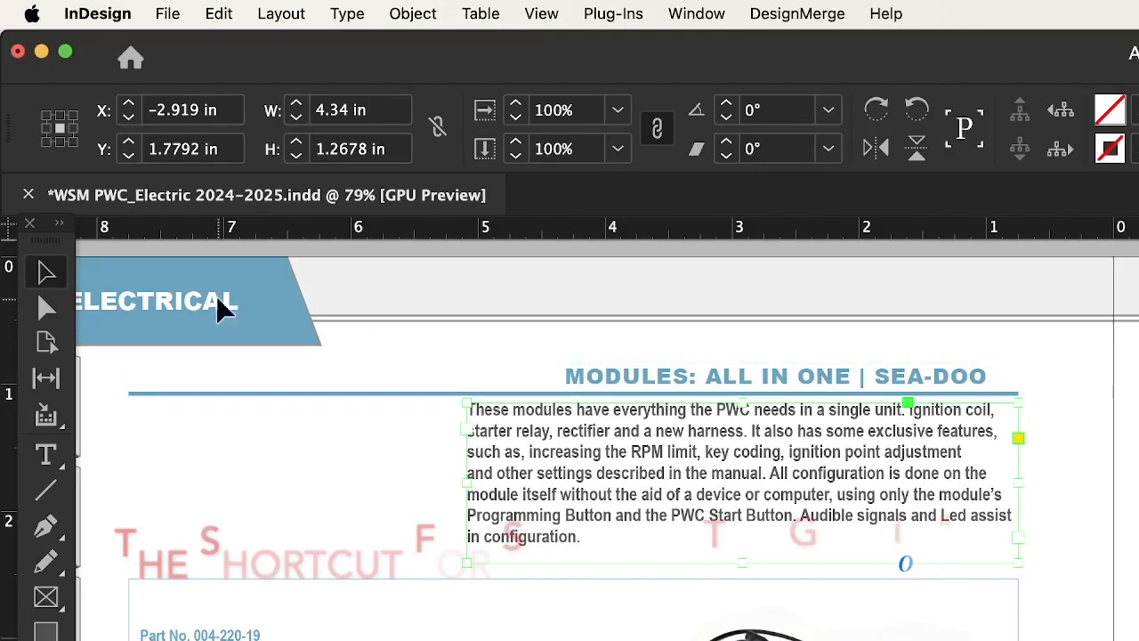
key("w")
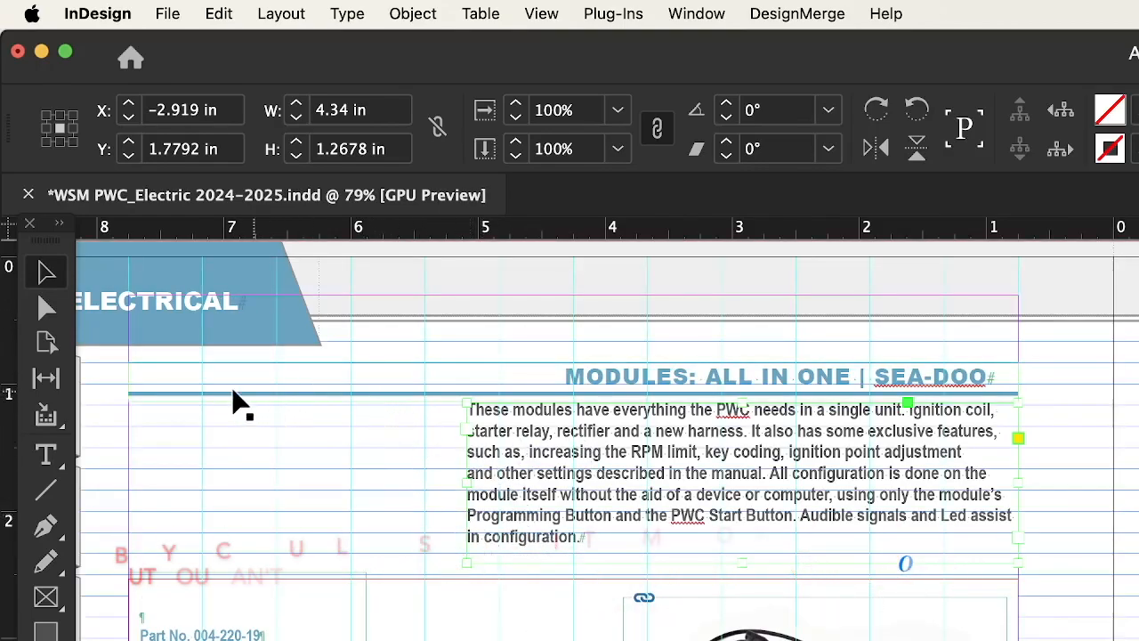
left_click(801, 389)
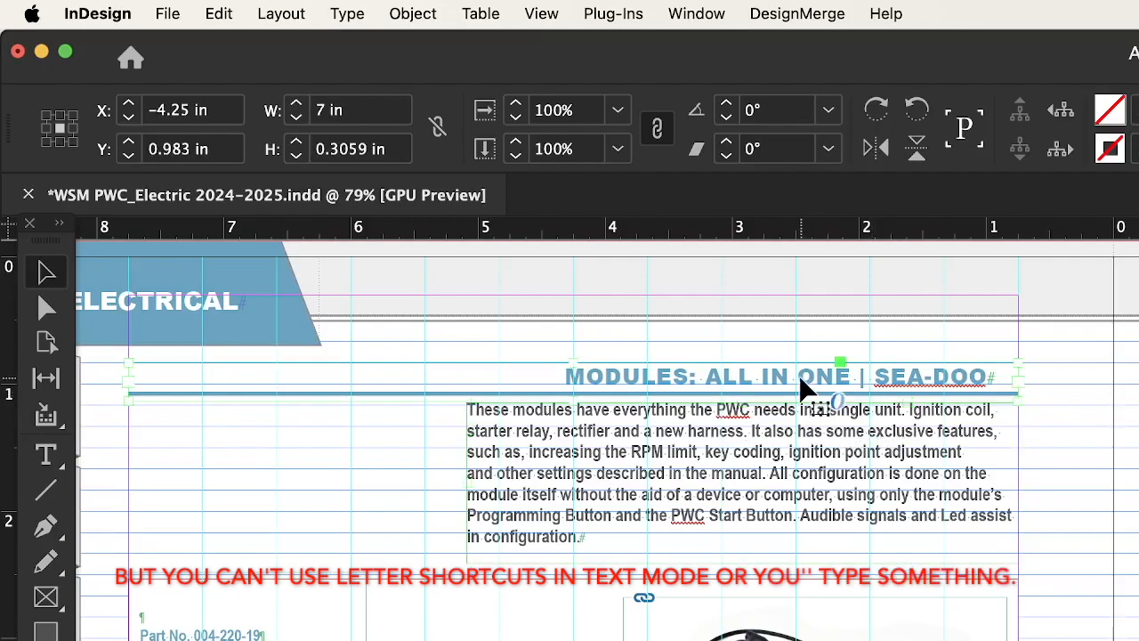
double_click(696, 373)
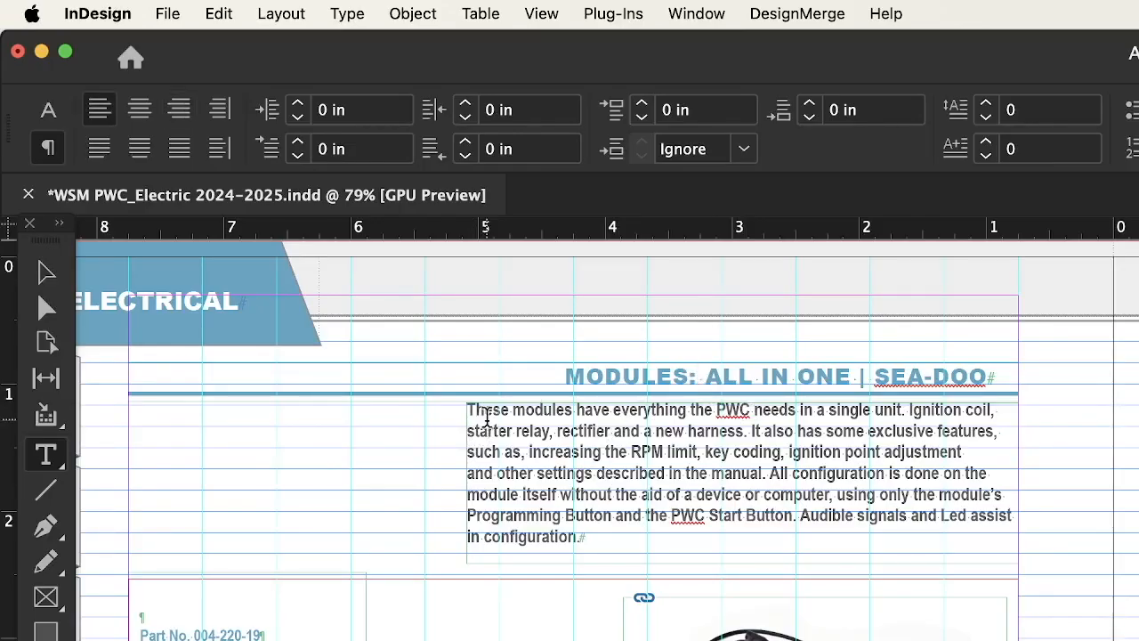
Step: Align all the text of the introductory paragraph under the SEA-DOO heading to the baseline grid
left_click(487, 420)
key("super+a")
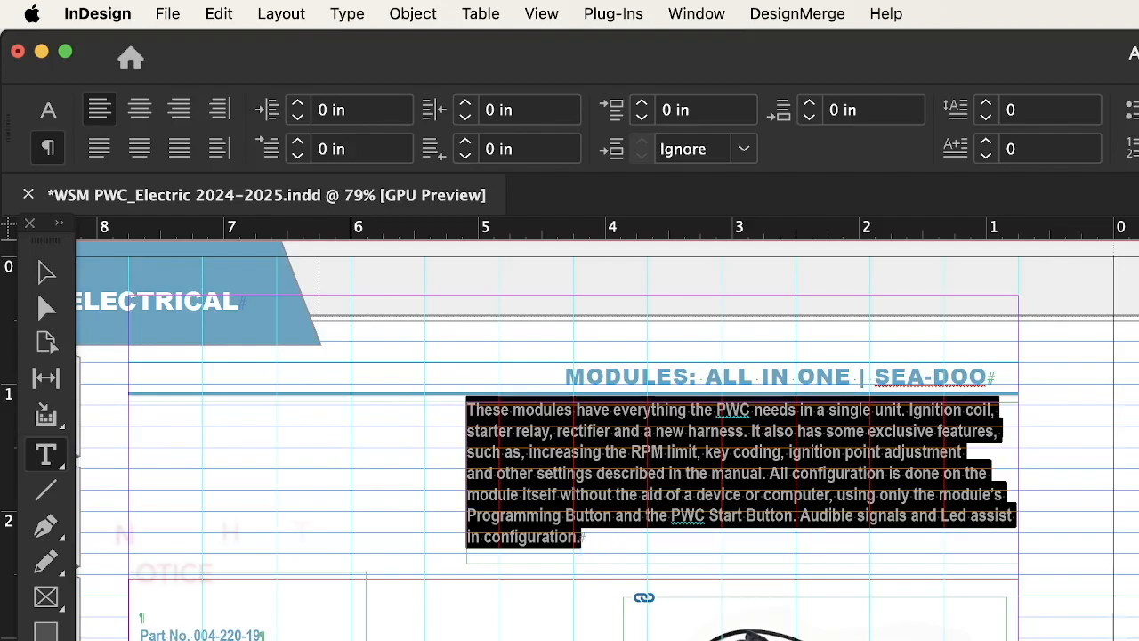
key("alt+shift+super+g")
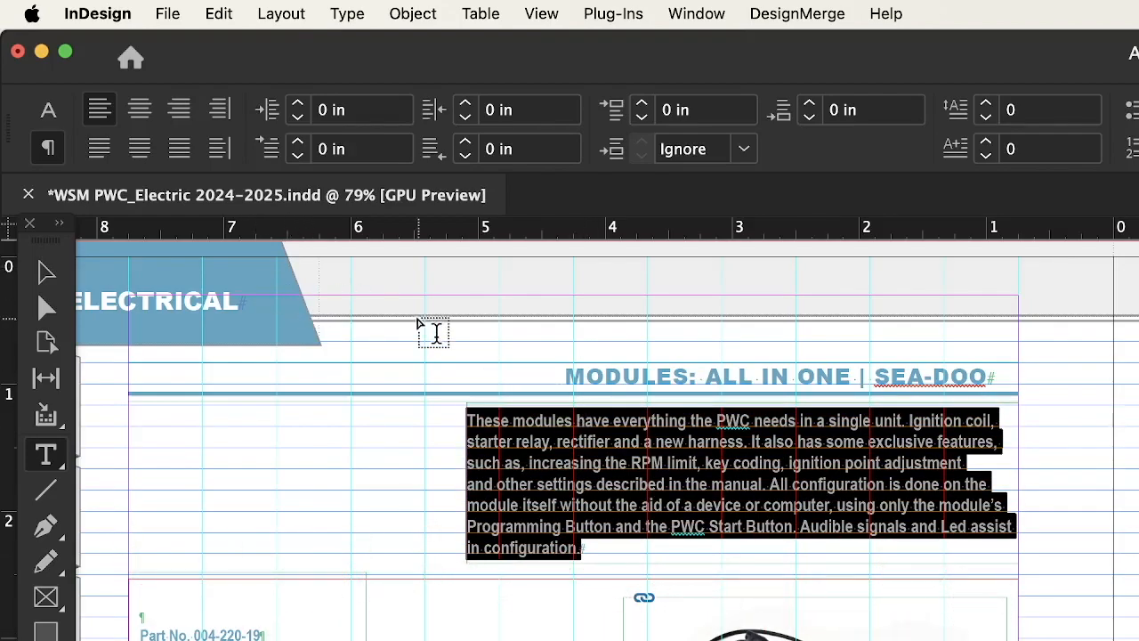
Step: Indent the introductory paragraph 0.125 in from the left and the right, and justify it with the last line aligned left
left_click(298, 108)
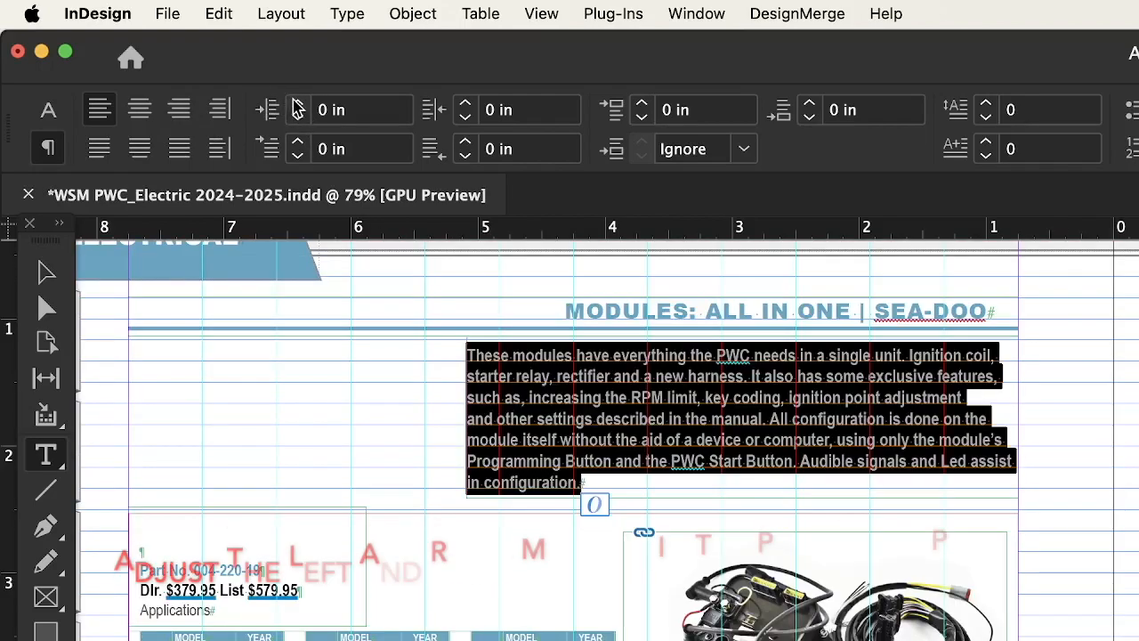
left_click(298, 108)
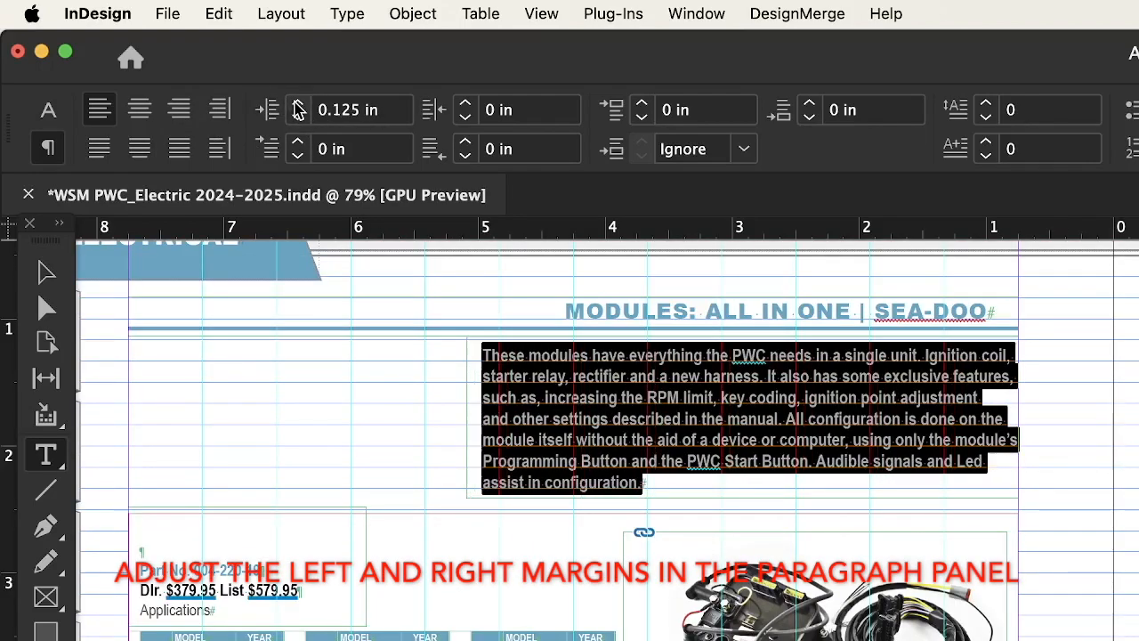
left_click(467, 105)
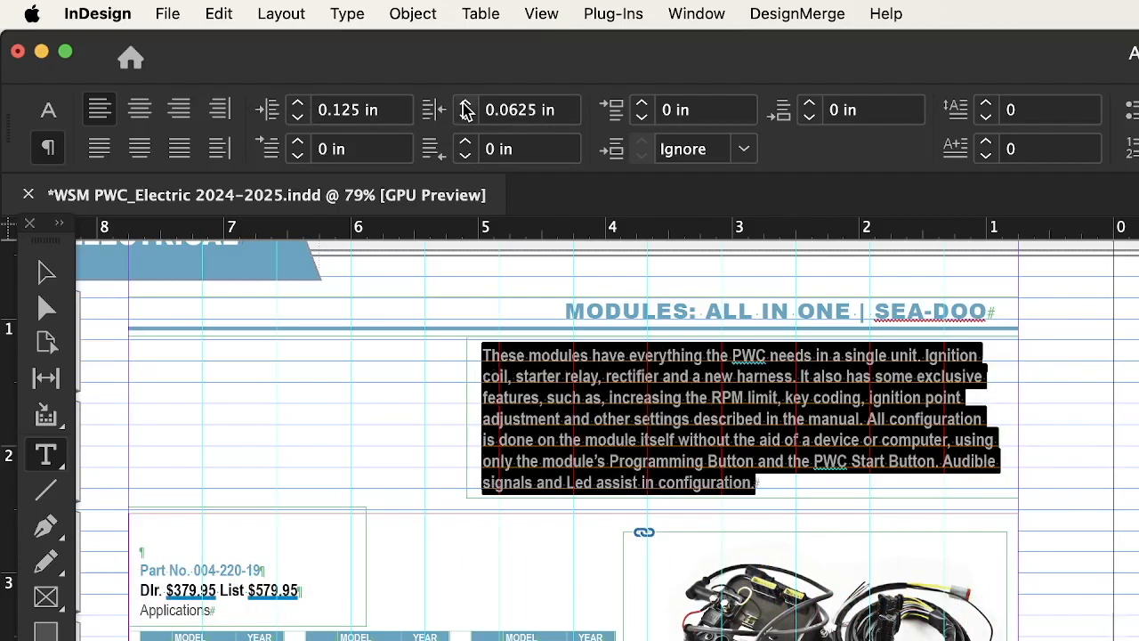
left_click(467, 105)
left_click(99, 149)
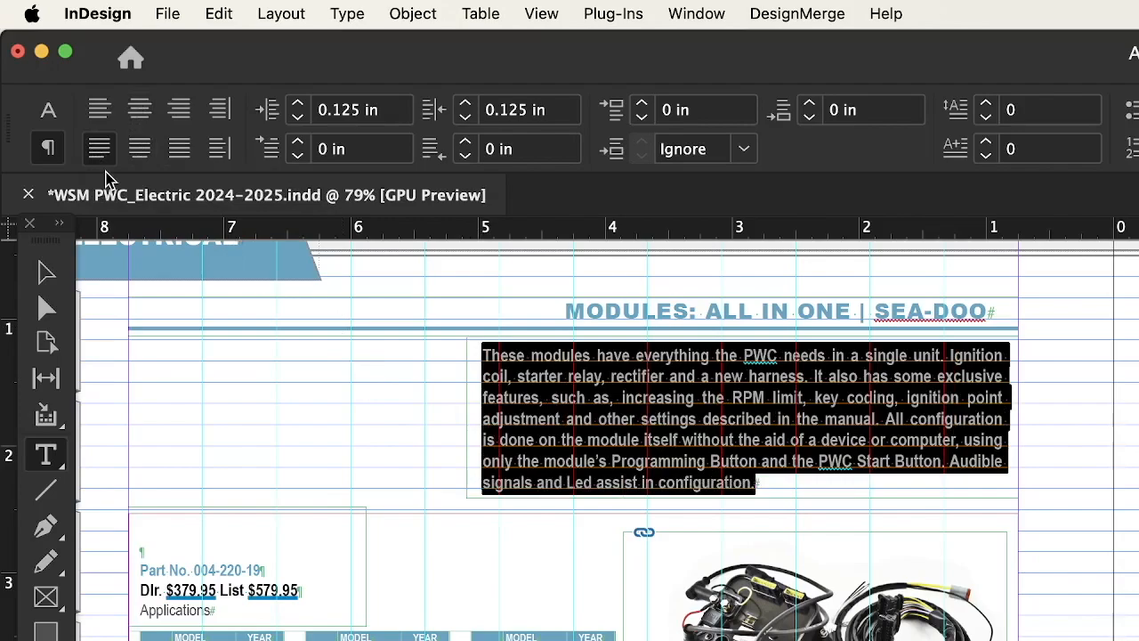
left_click(31, 269)
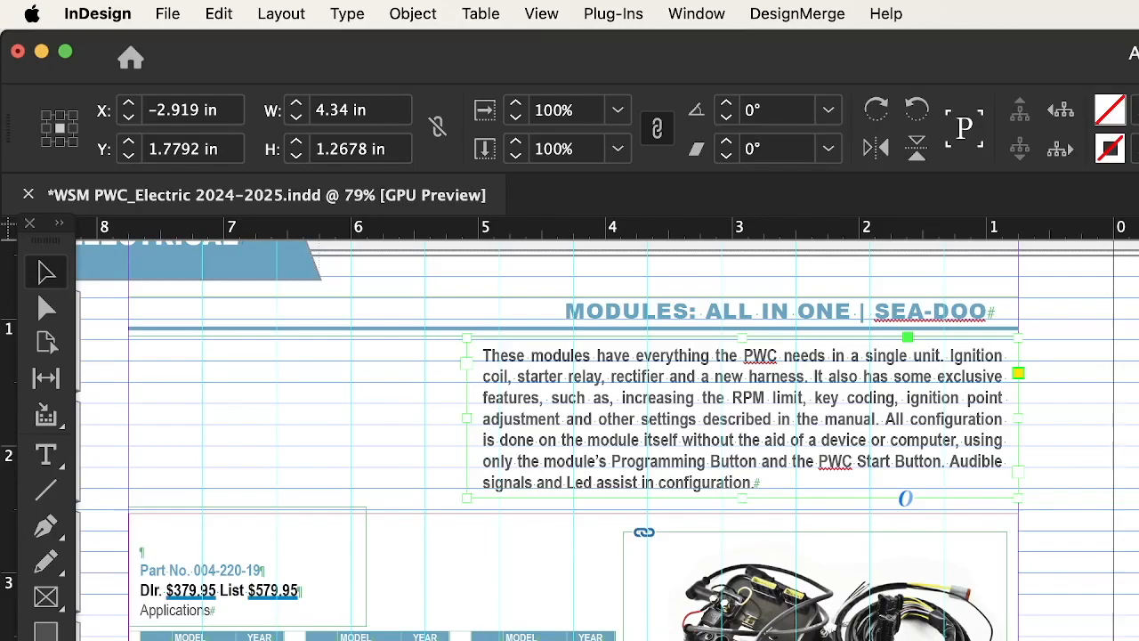
Step: Set the tracking of the introductory paragraph's first line to 20
double_click(653, 398)
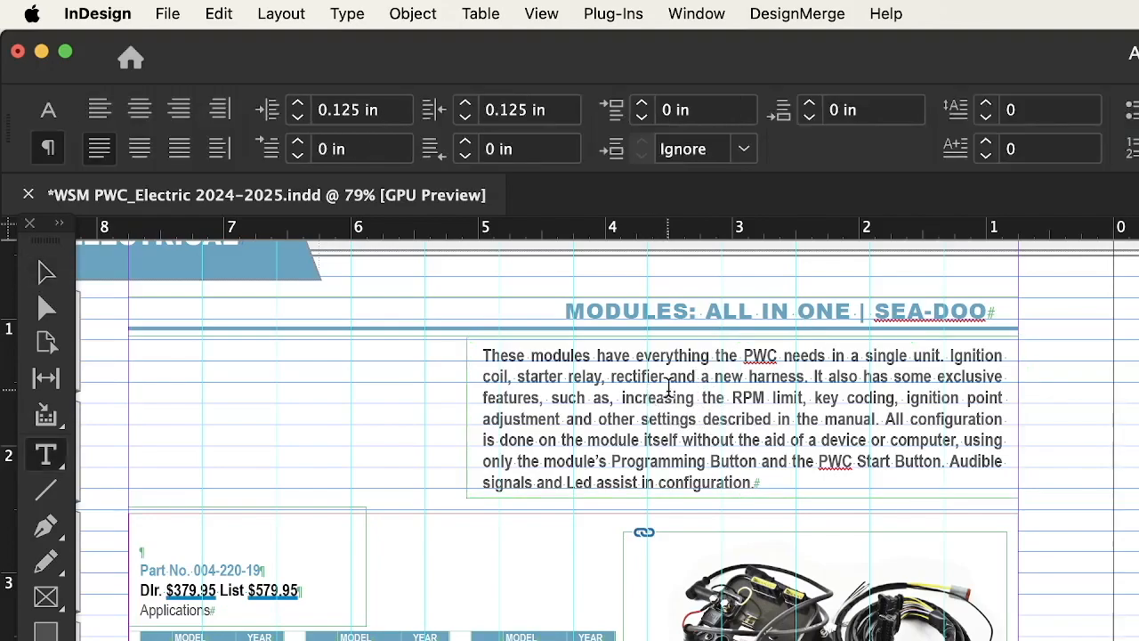
double_click(513, 354)
triple_click(514, 354)
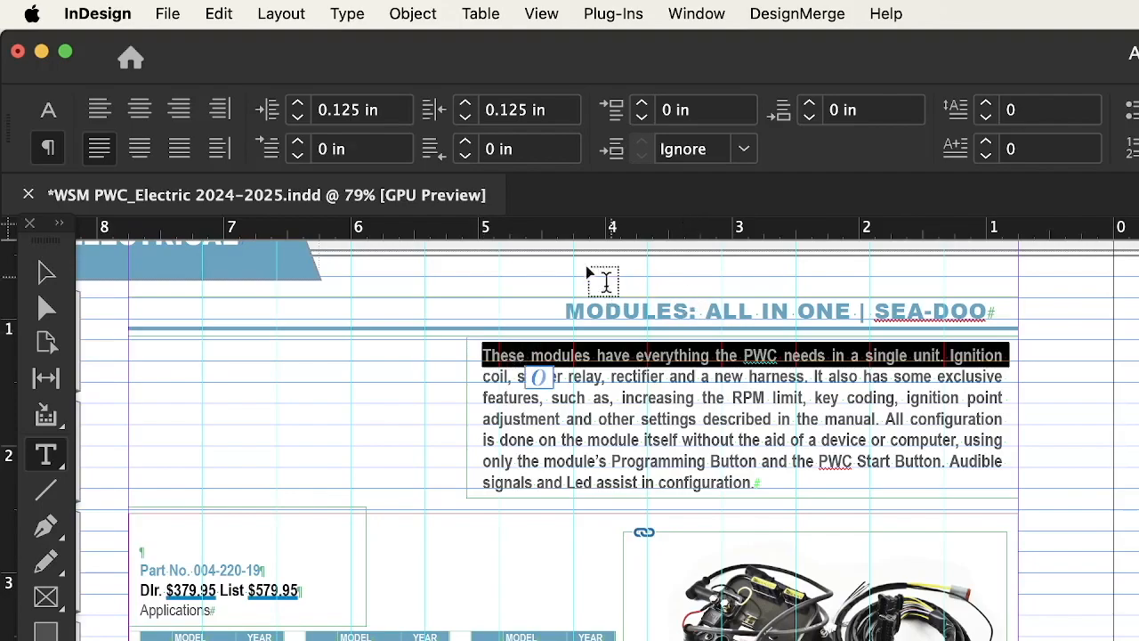
left_click(48, 109)
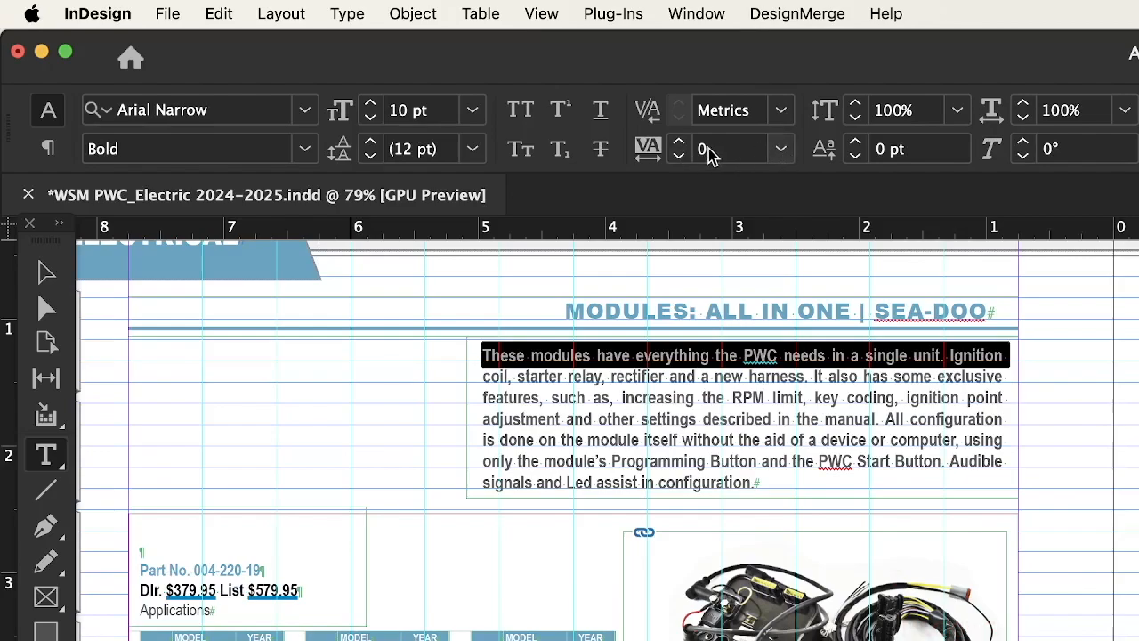
left_click(680, 144)
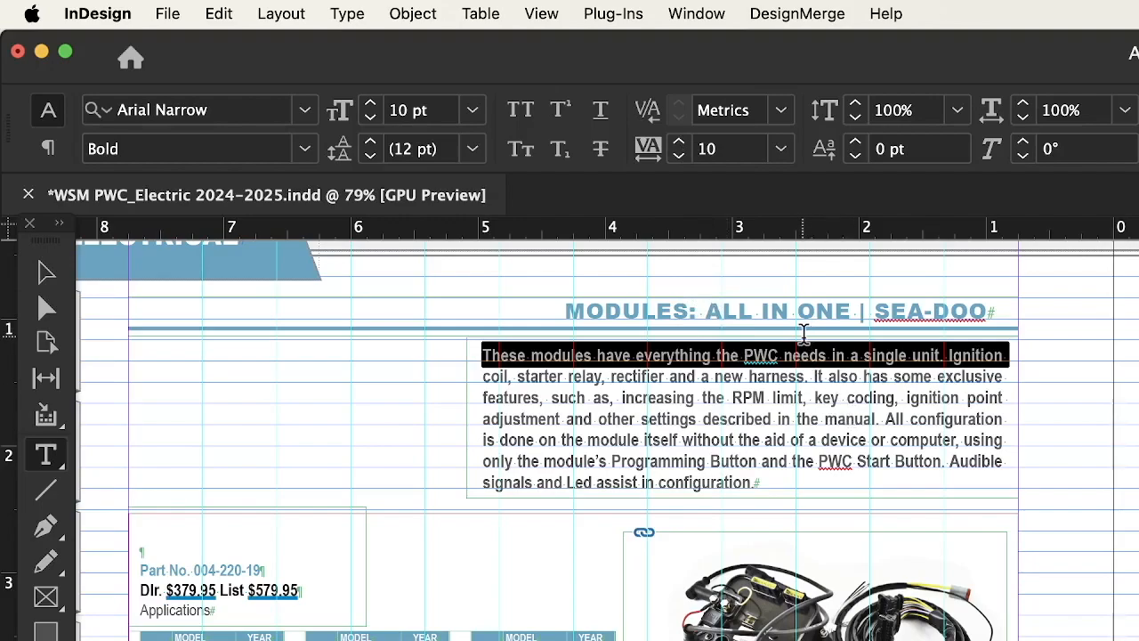
left_click(680, 145)
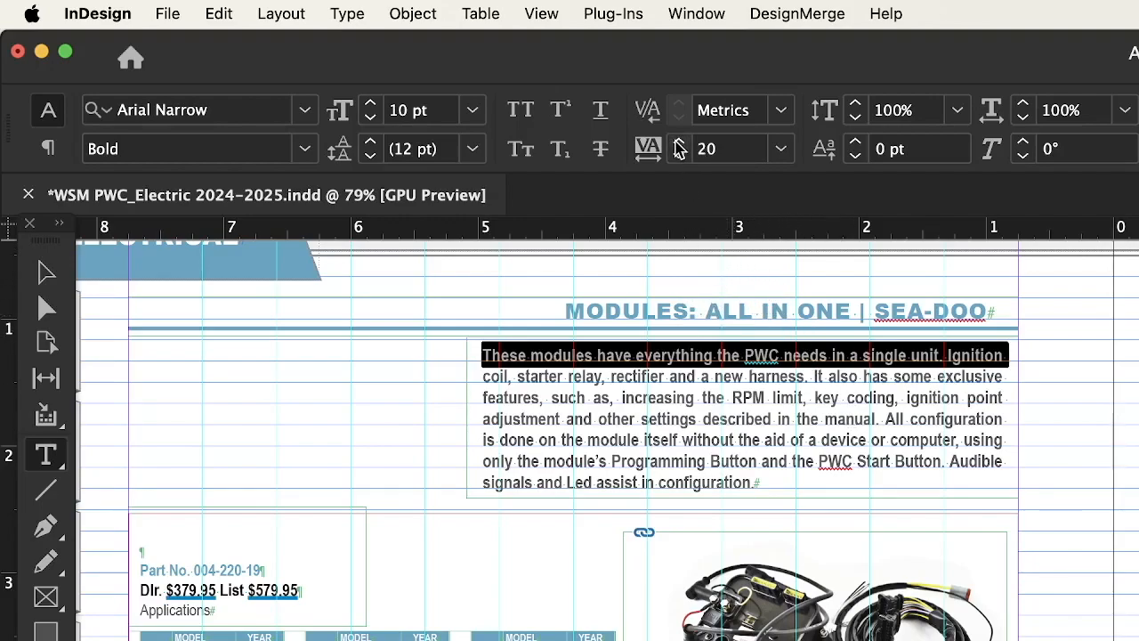
Step: Increase the tracking of the paragraph's second line, starting with "coil, starter relay", to even out its word spacing
left_click(657, 376)
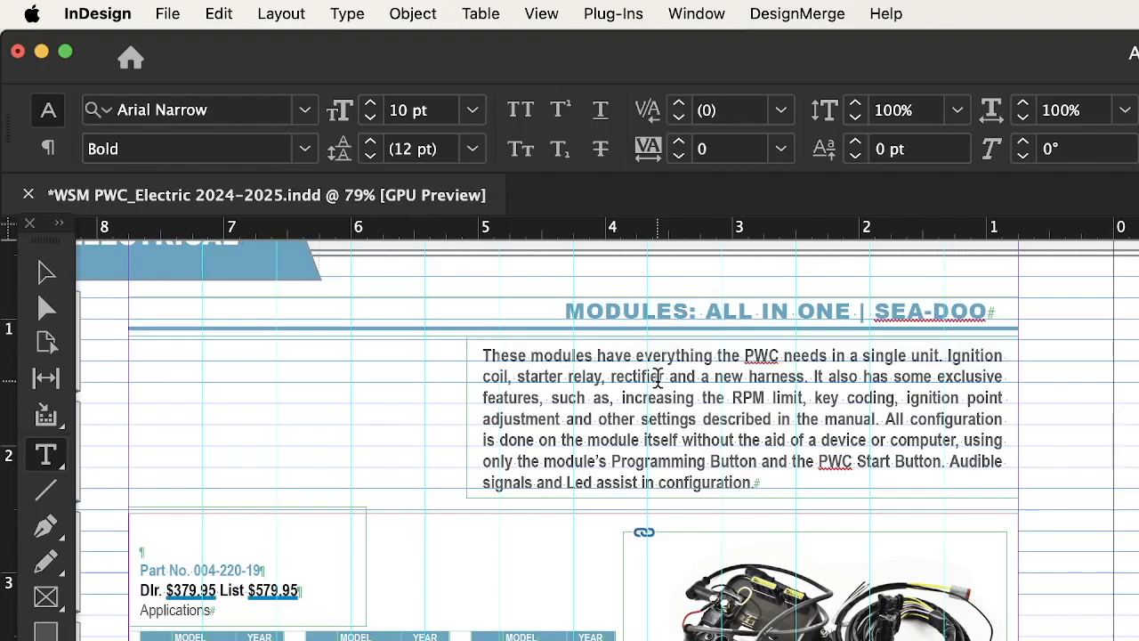
double_click(657, 375)
left_click(658, 375)
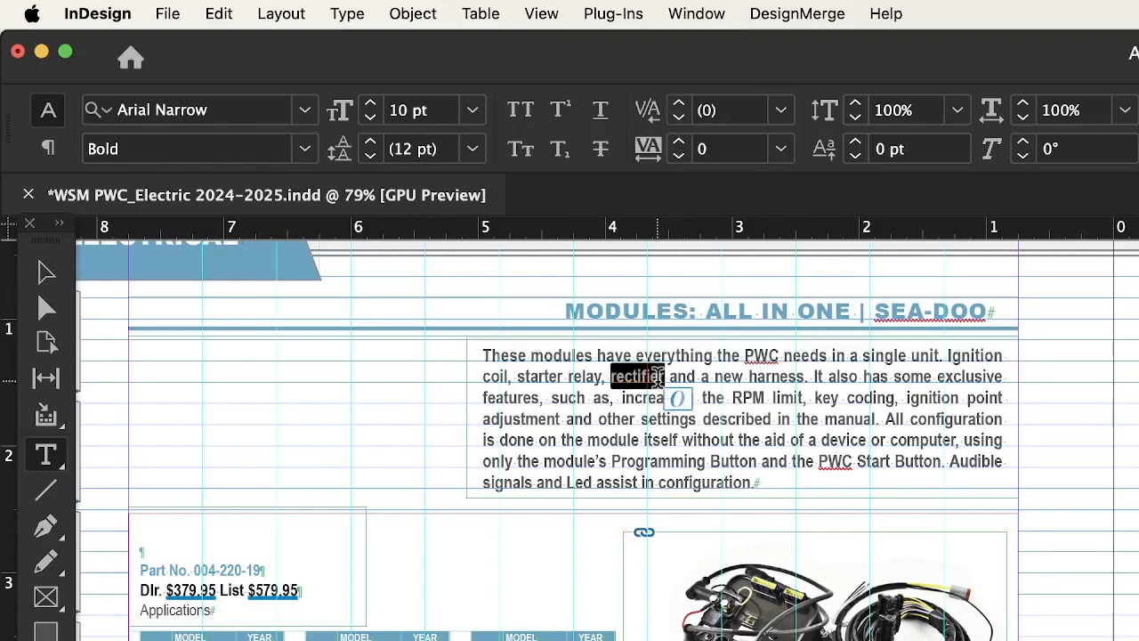
triple_click(657, 376)
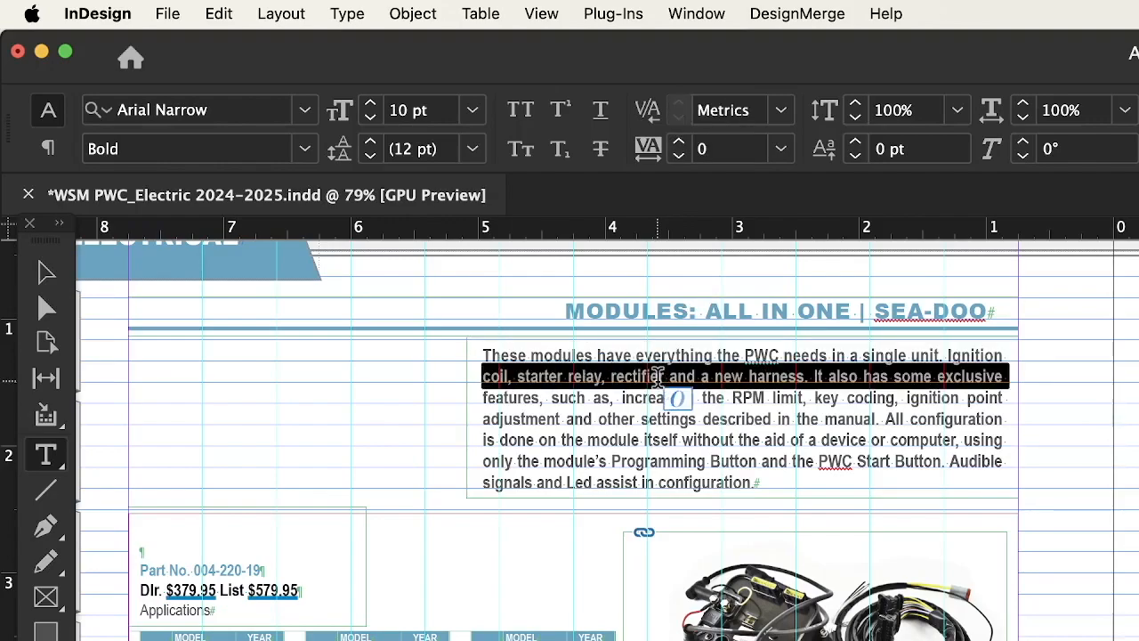
left_click(680, 144)
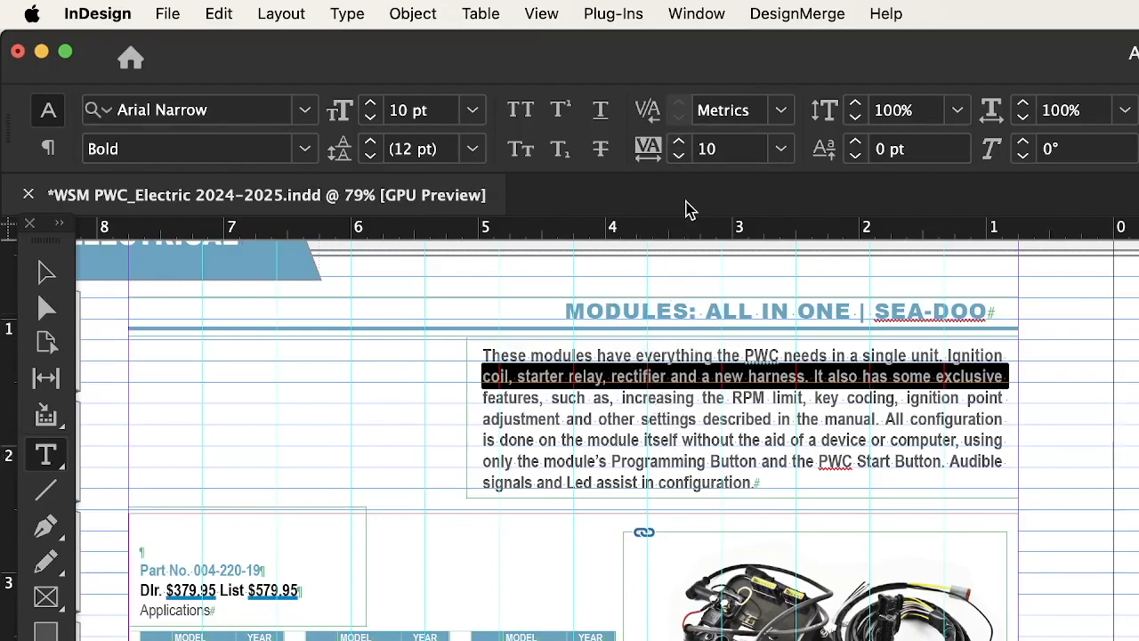
left_click(680, 144)
Step: Set the tracking of the paragraph's third line, starting with "features, such as", to 30
left_click(641, 400)
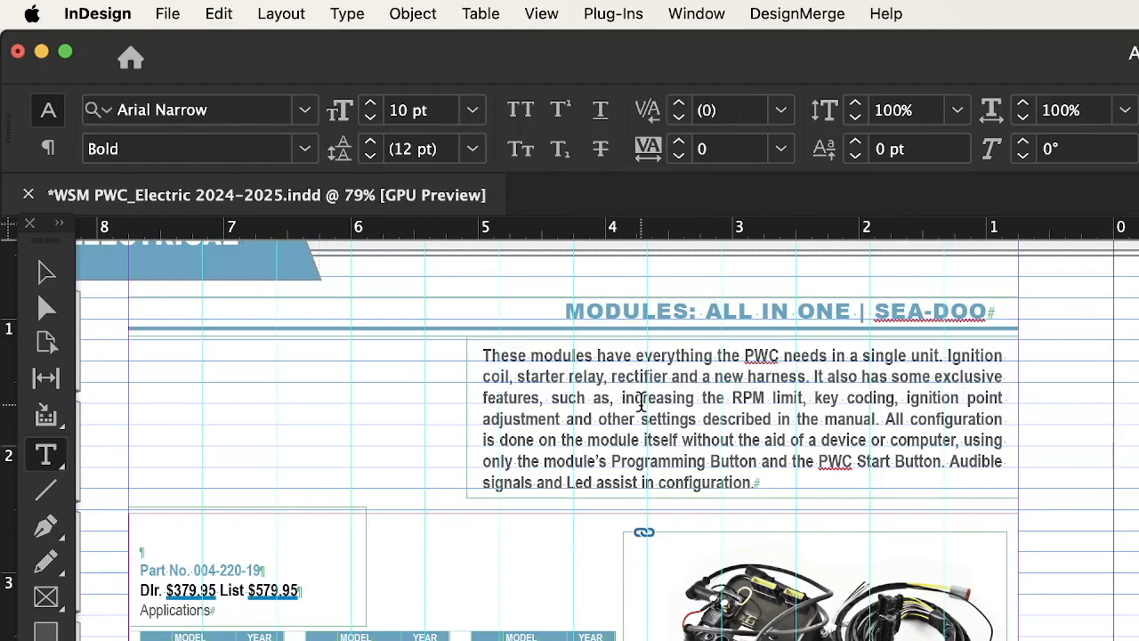
triple_click(640, 401)
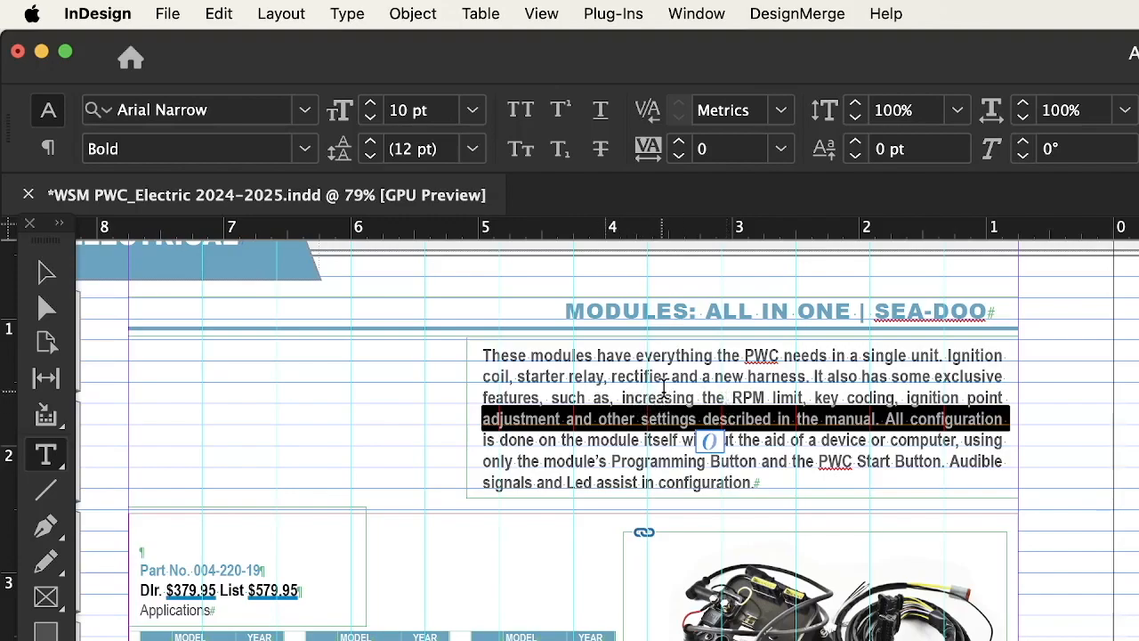
left_click(668, 396)
triple_click(671, 397)
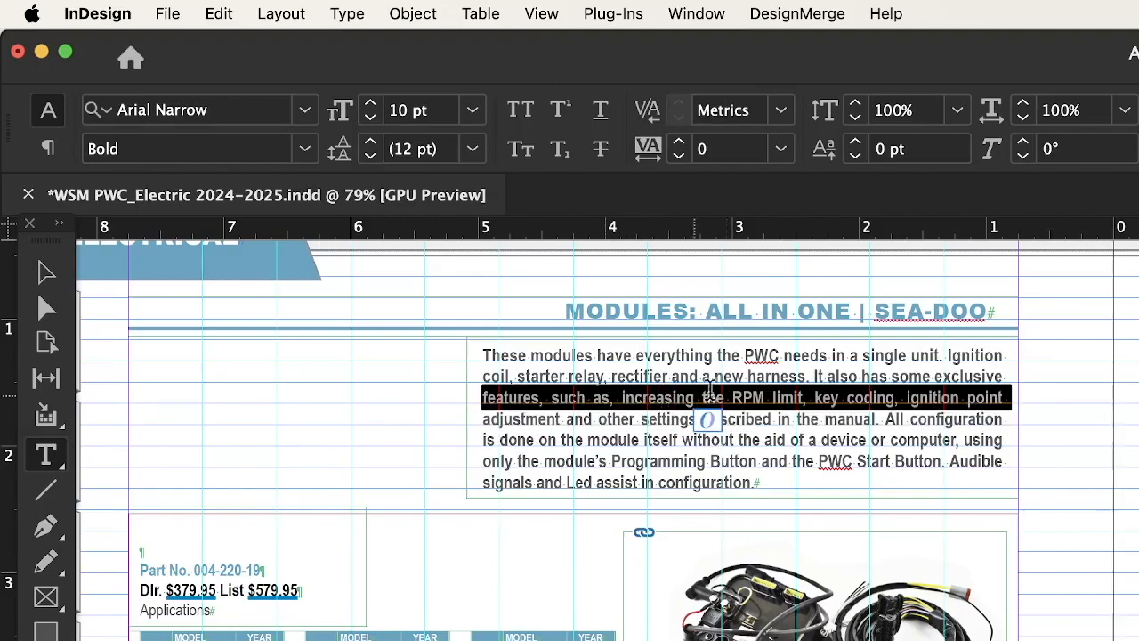
left_click(675, 141)
left_click(675, 140)
left_click(675, 140)
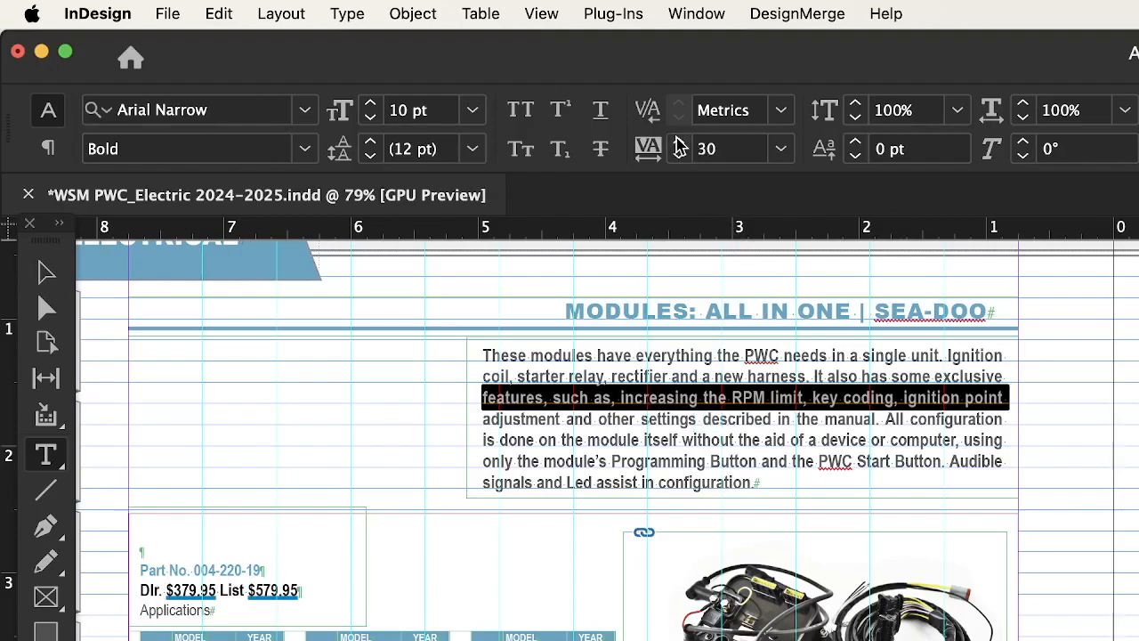
Step: Increase the tracking of the paragraph's fourth line and set the tracking of its sixth line to 10
left_click(676, 140)
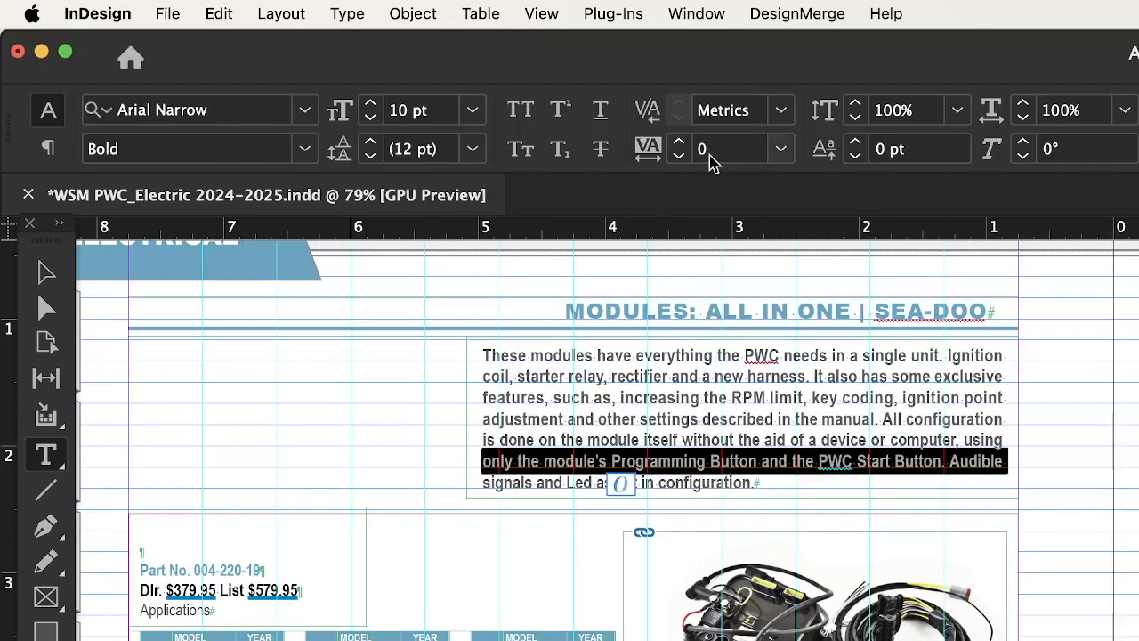
left_click(680, 141)
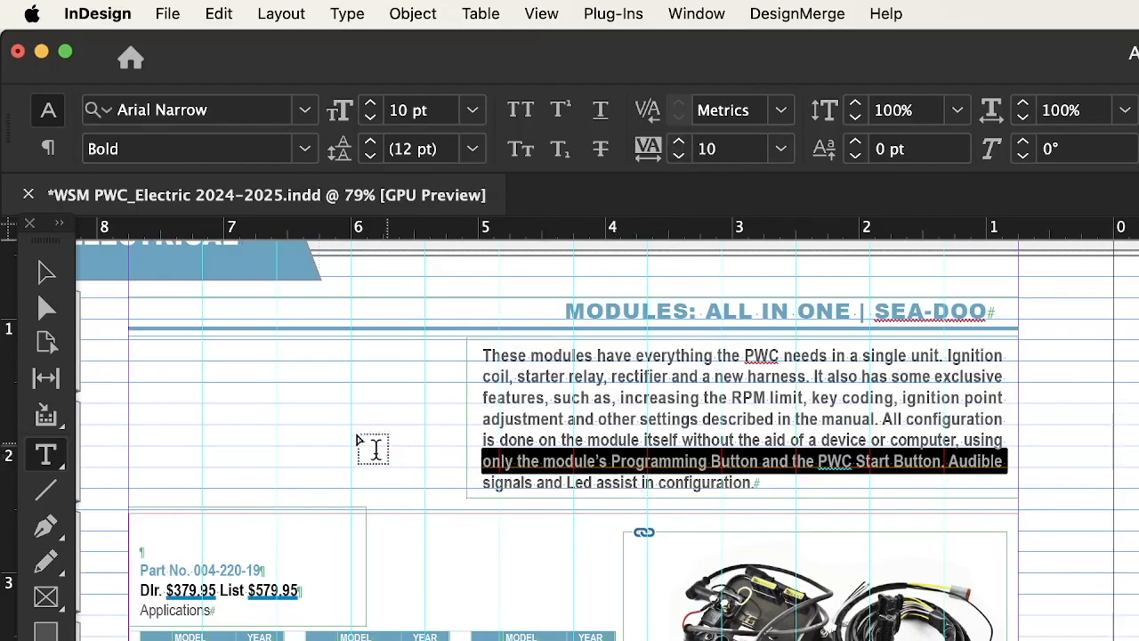
left_click(46, 272)
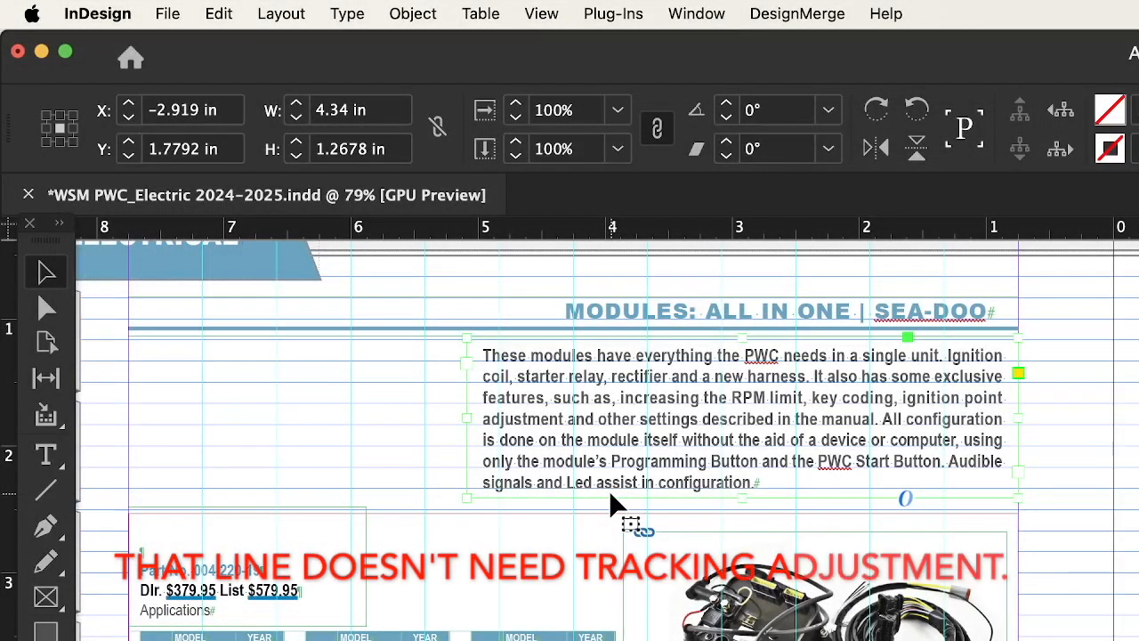
scroll(610, 504, "up", 1)
scroll(610, 504, "up", 3)
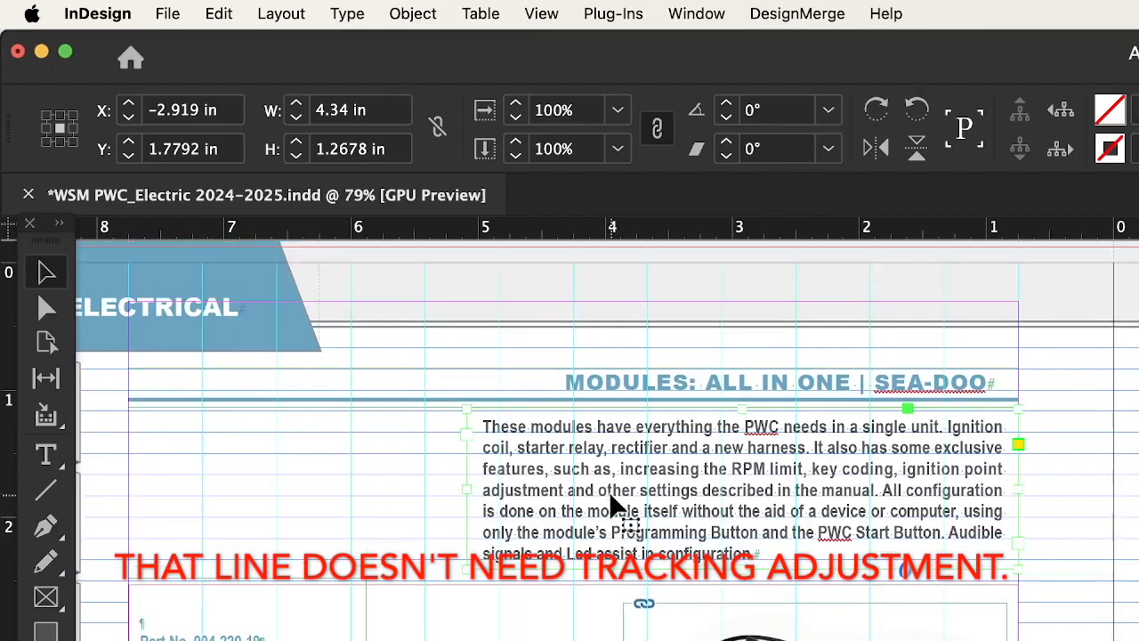
scroll(610, 503, "up", 2)
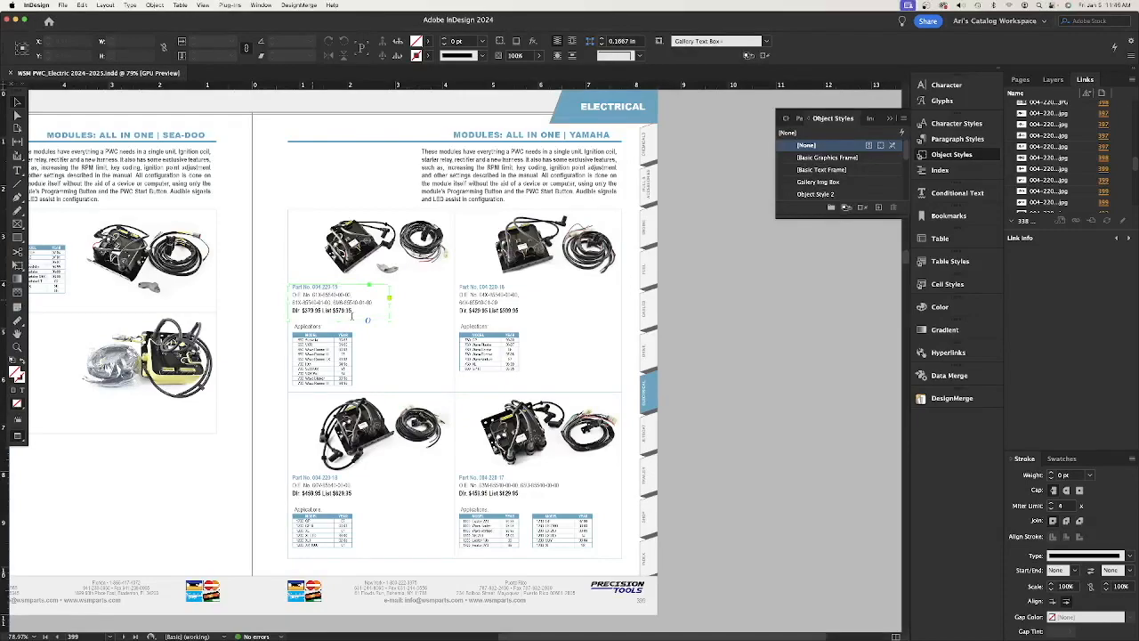
Step: Widen the kerning near the start of 61X-85540-01-00 in the O.E. numbers of part 004-220-15
double_click(313, 303)
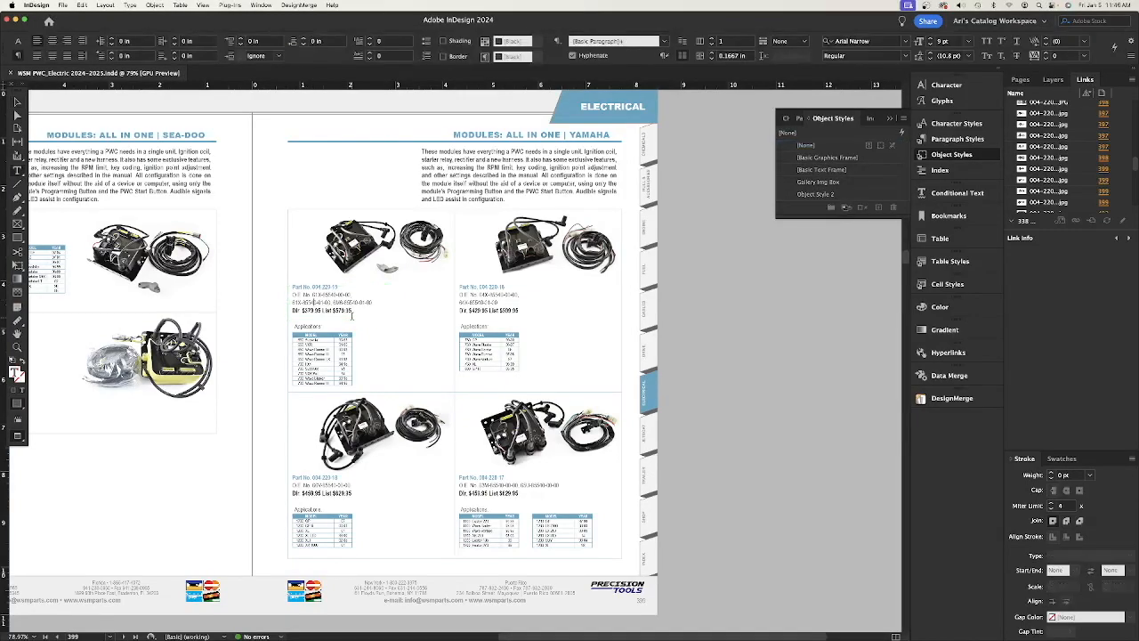
key("Escape")
key("super+equal")
key("super+equal")
key("super+equal")
key("super+equal")
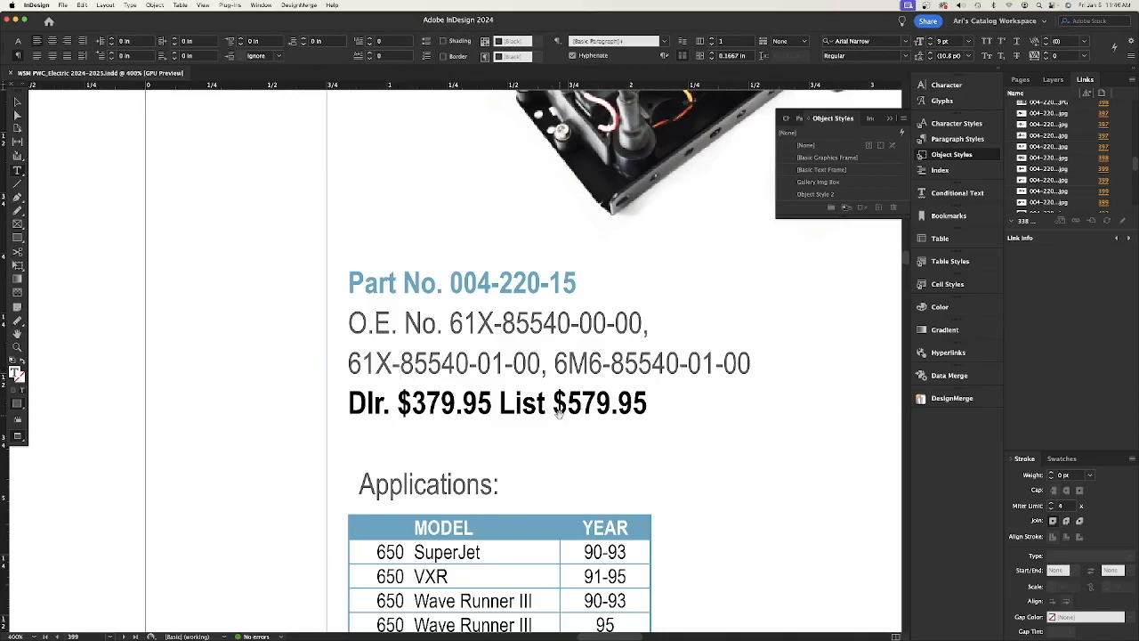
key("alt+Right")
key("alt+Right")
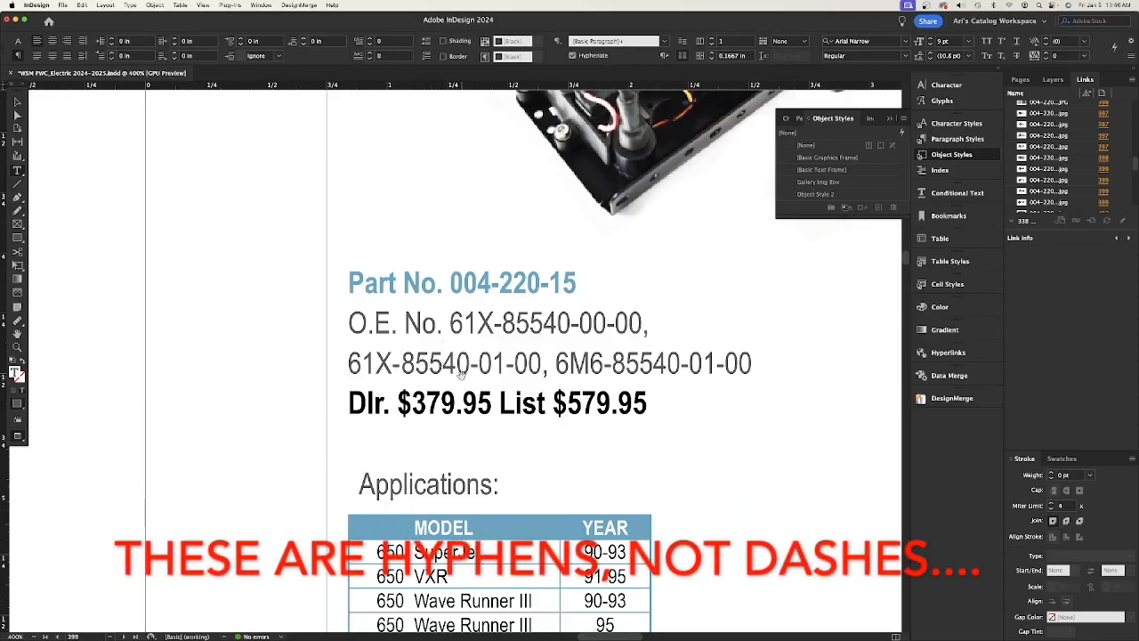
Step: Widen the kerning further along 61X-85540-01-00, up to the hyphens before 01 and 00
key("Right")
key("Right")
key("Right")
key("alt+Right")
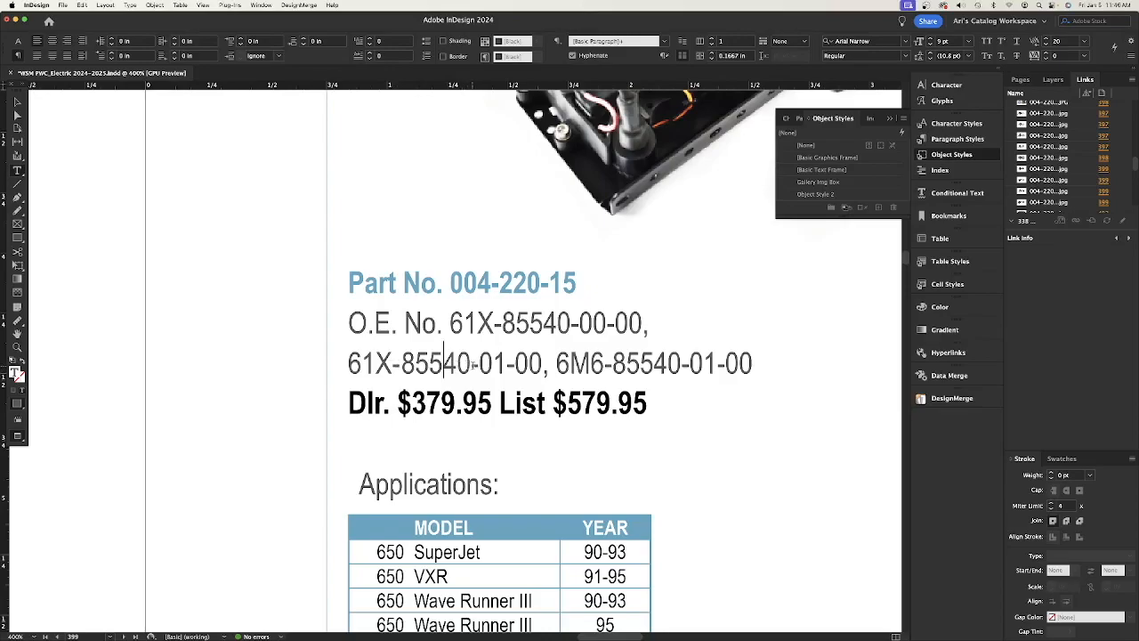
key("alt+Right")
key("alt+Right")
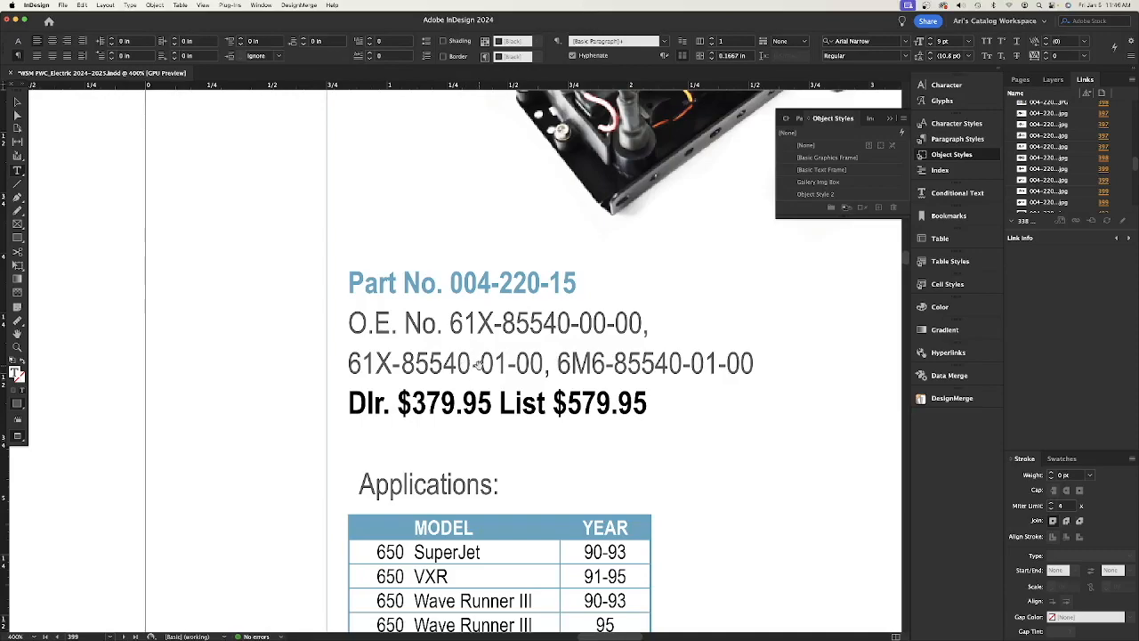
key("alt+Right")
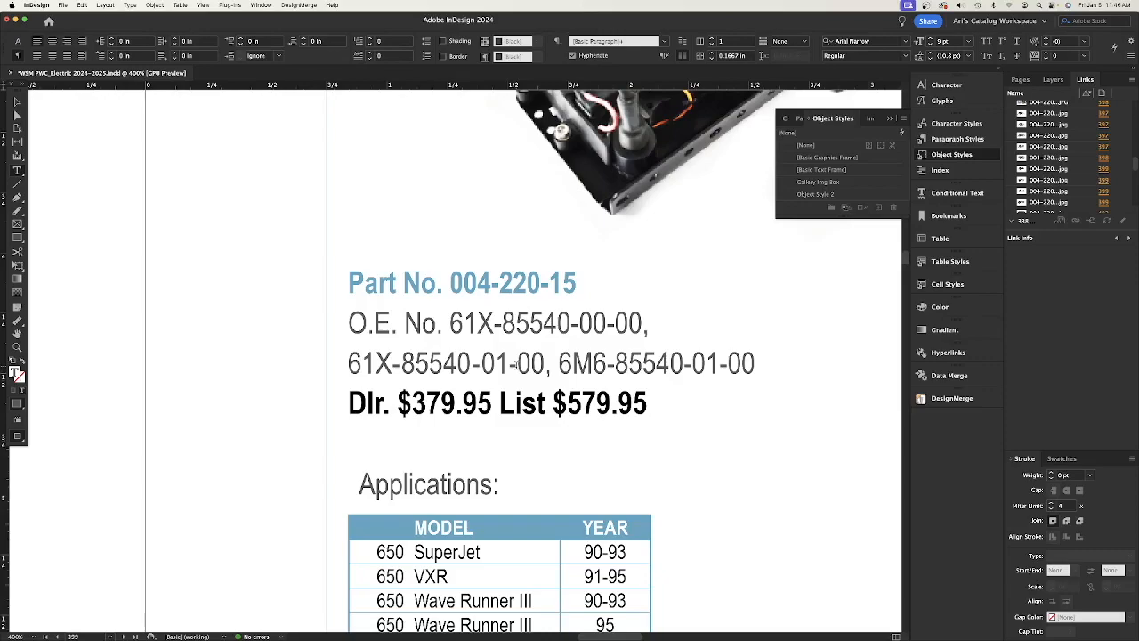
key("alt+Right")
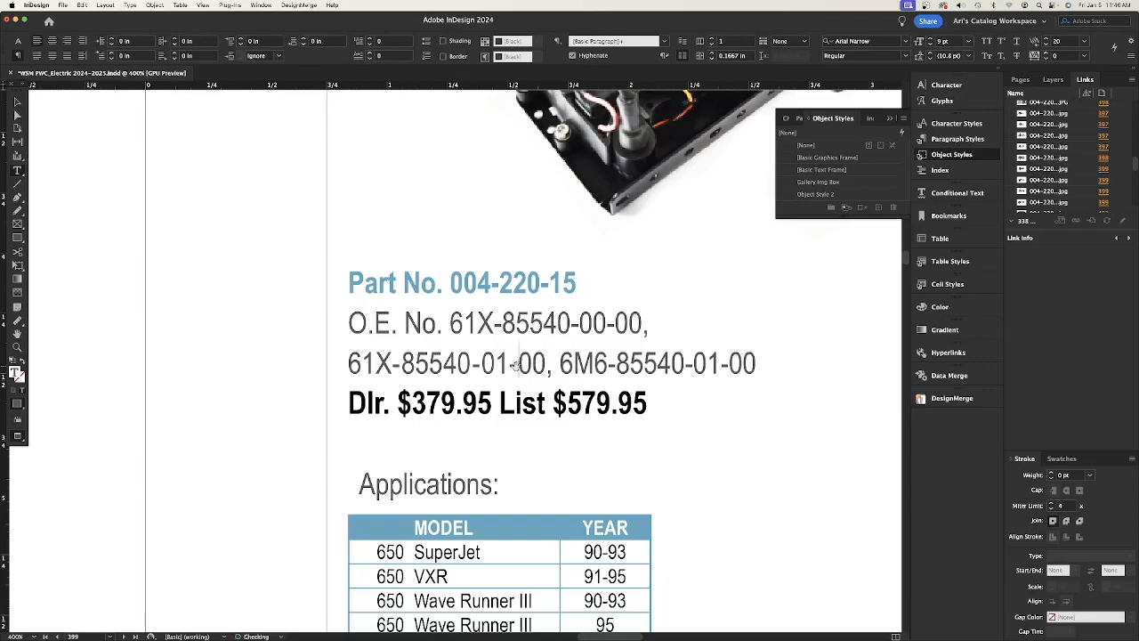
key("alt+Right")
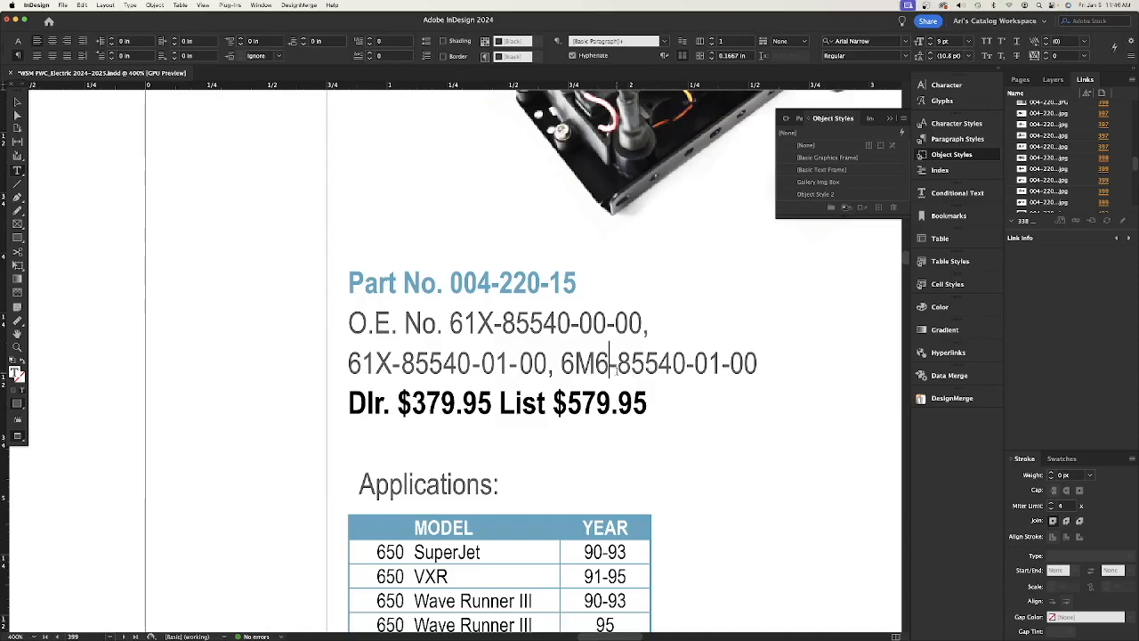
key("alt+Right")
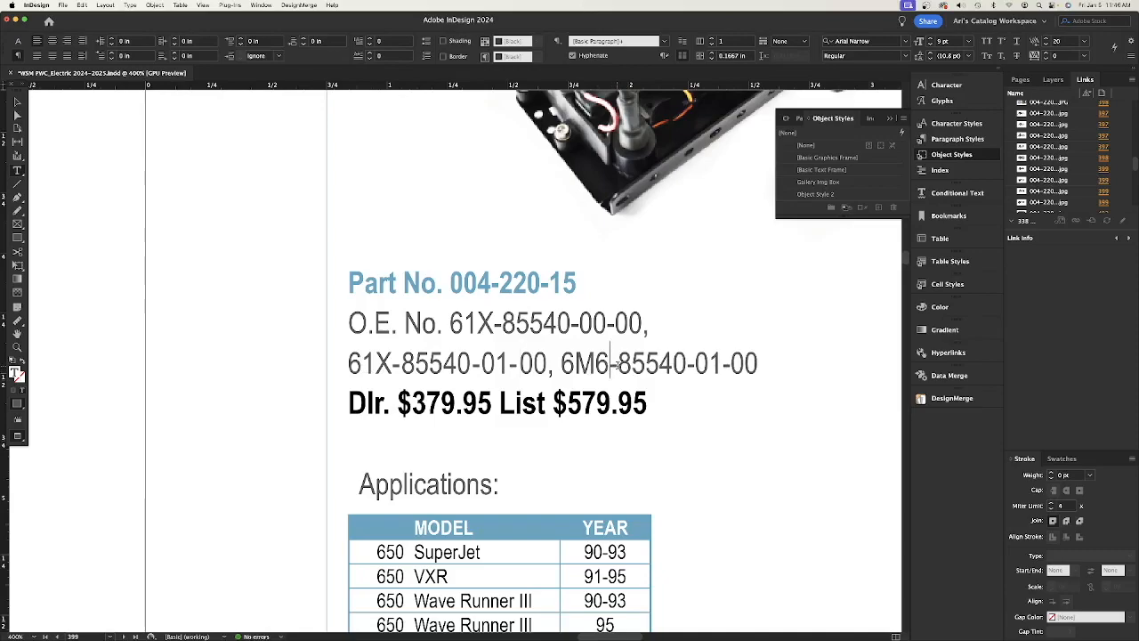
key("alt+Right")
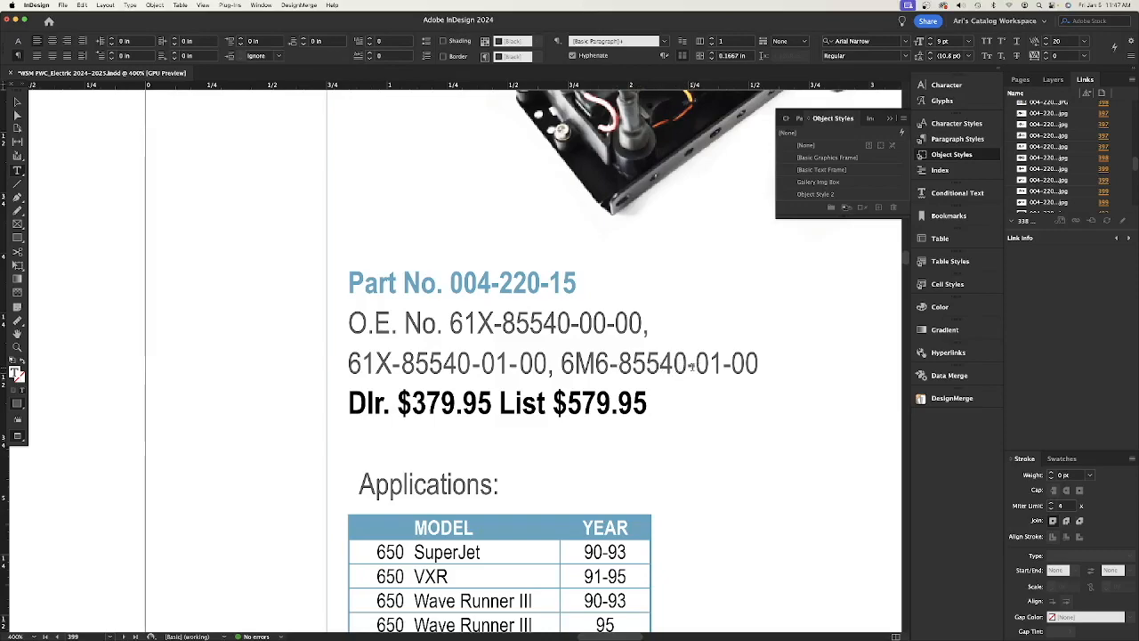
left_click(687, 365)
key("alt+Right")
key("alt+Right")
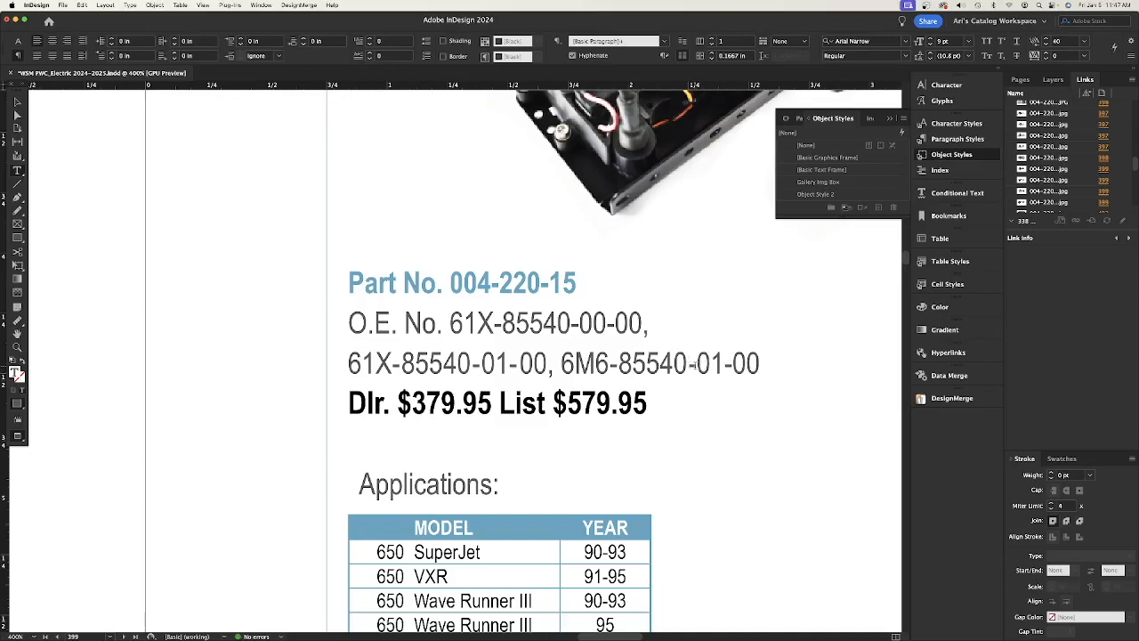
key("alt+Right")
key("alt+Right")
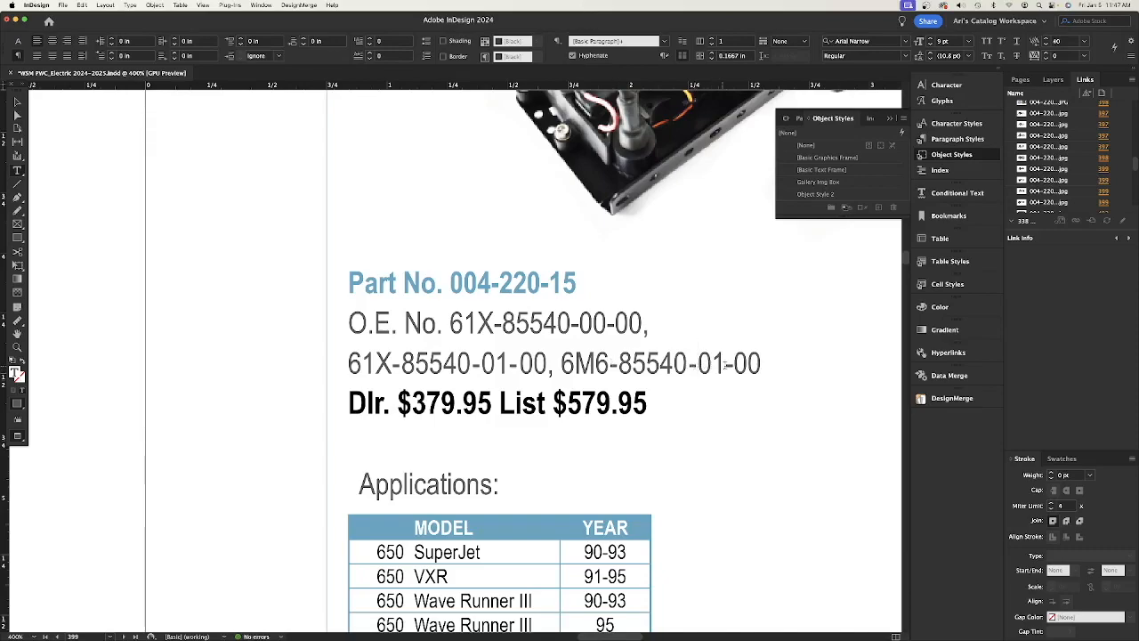
left_click(733, 367)
key("alt+Right")
key("alt+Right")
key("alt+Right")
scroll(730, 398, "up", 3)
scroll(729, 398, "down", 3)
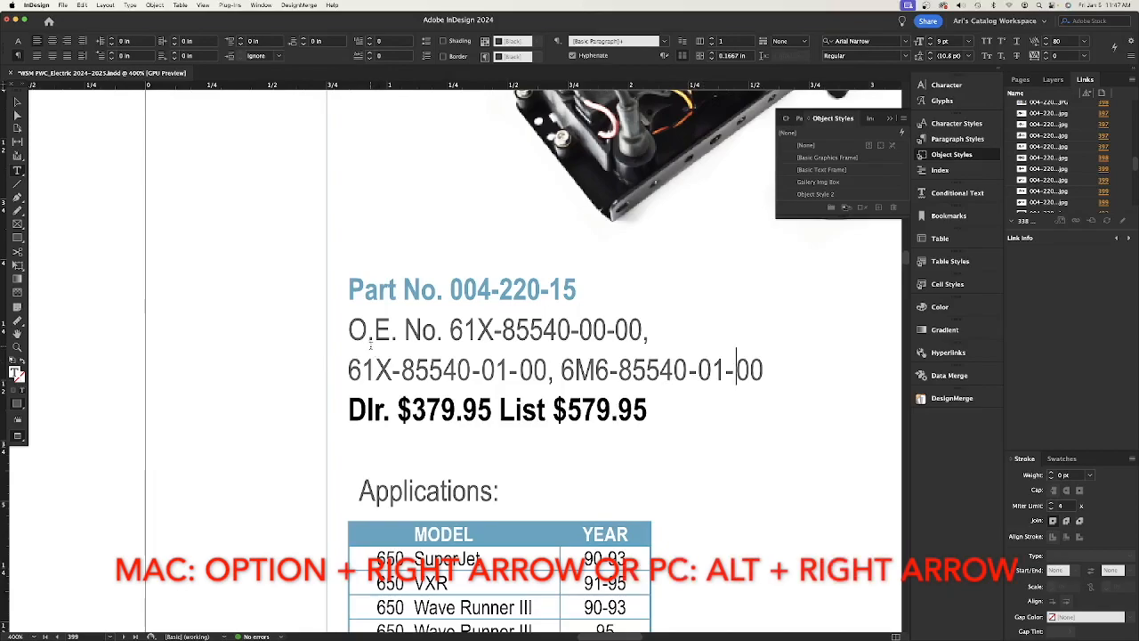
key("Escape")
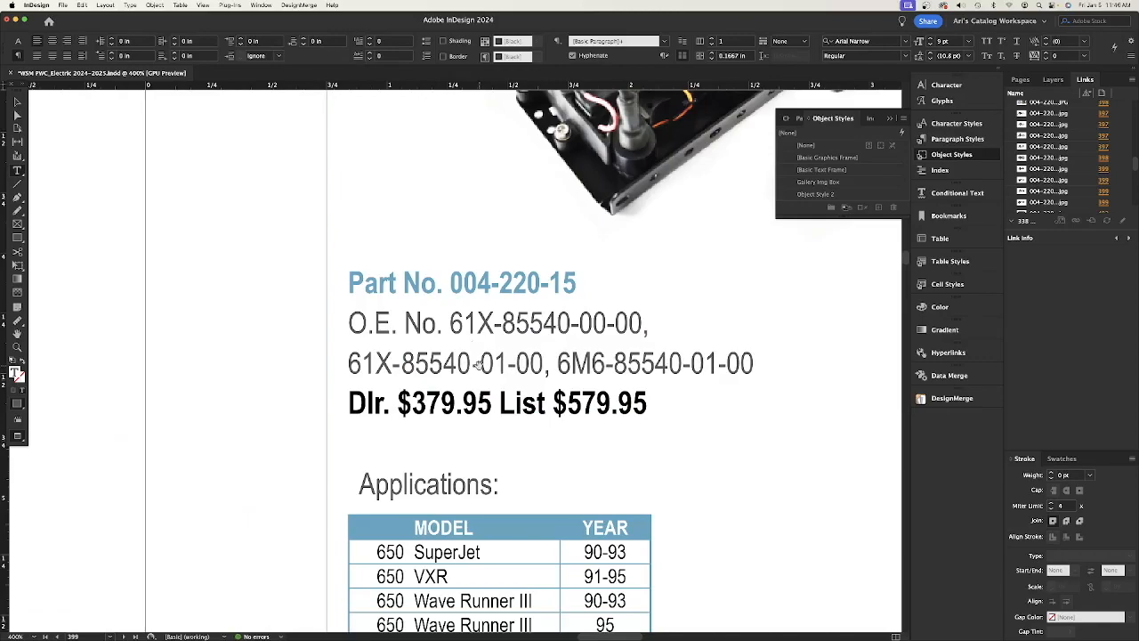
key("alt+Right")
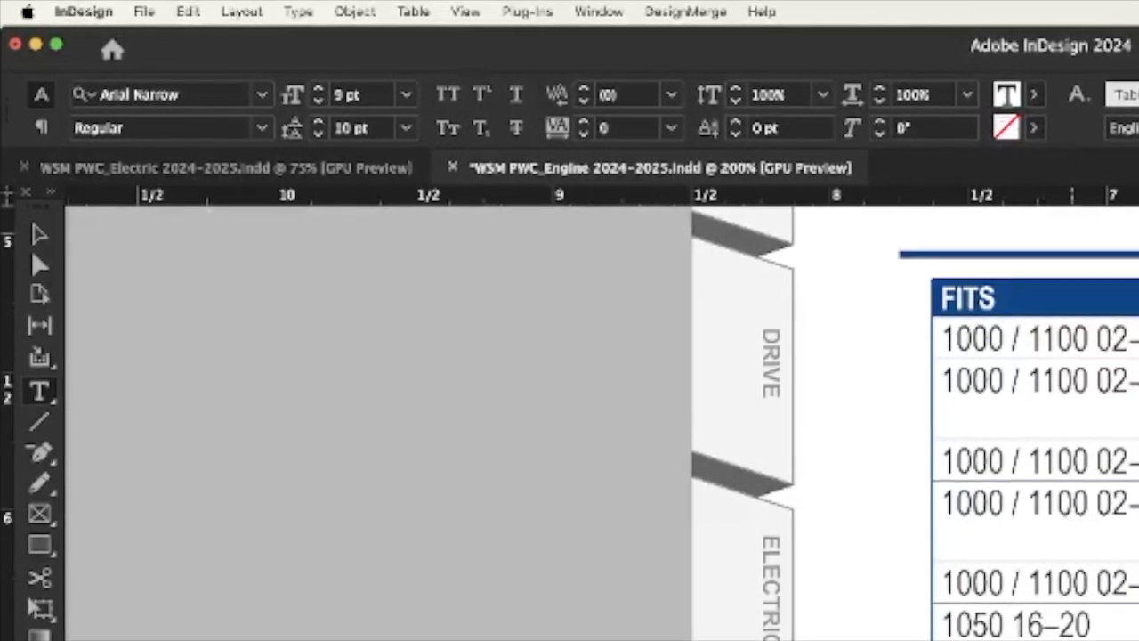
key("alt+Right")
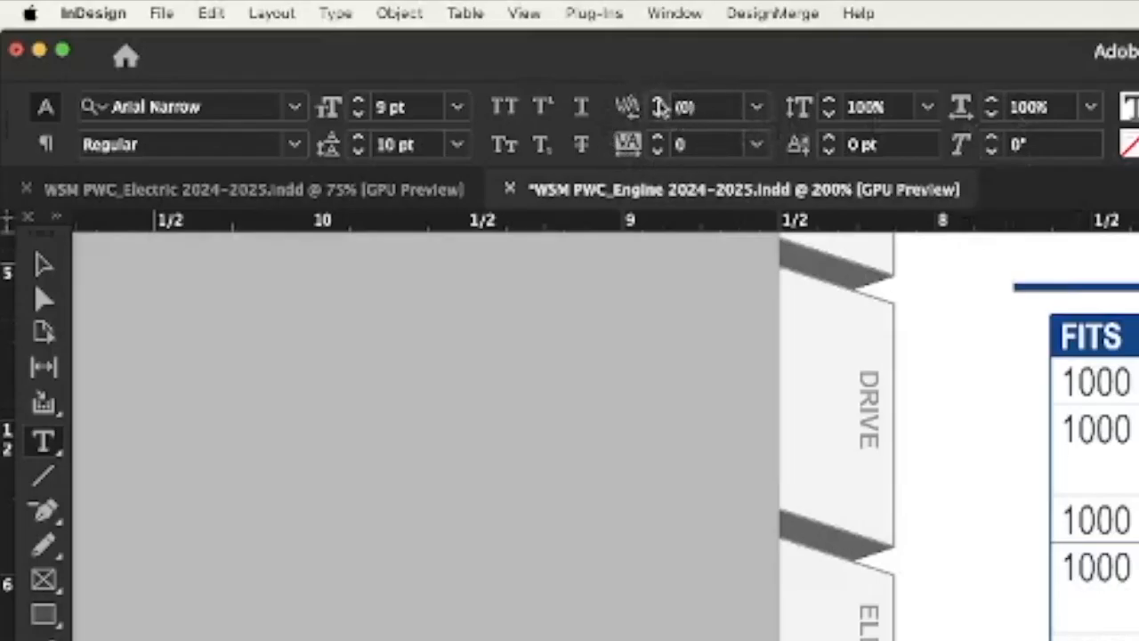
Step: Widen the kerning at the dash of a model-year range in the FITS column of the engine catalog's valve table
left_click(656, 100)
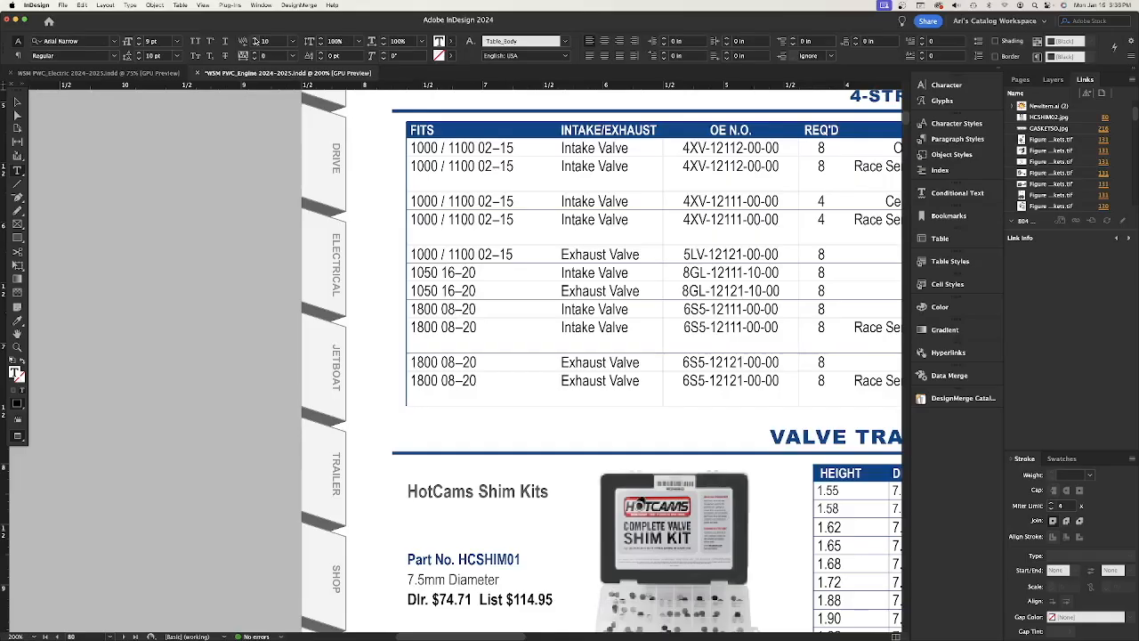
left_click(658, 101)
left_click(256, 40)
left_click(256, 40)
left_click(256, 40)
Step: Set the kerning before the dash to 30 in the FITS entry 1050 16–20 of the Exhaust Valve row
left_click(17, 103)
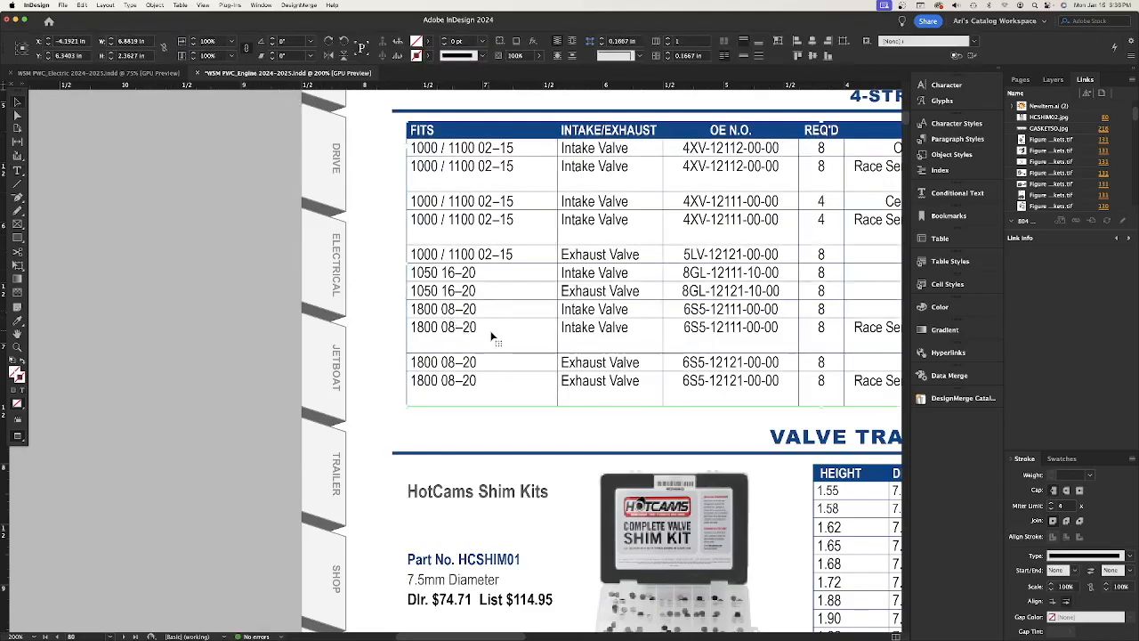
double_click(454, 291)
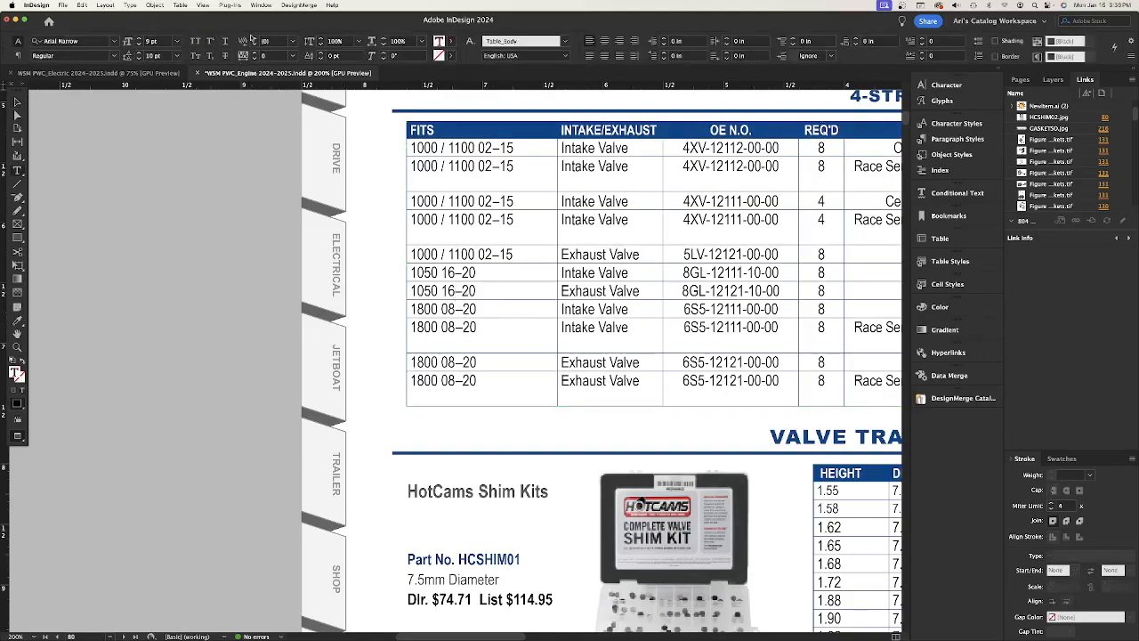
left_click(255, 38)
left_click(255, 39)
left_click(255, 38)
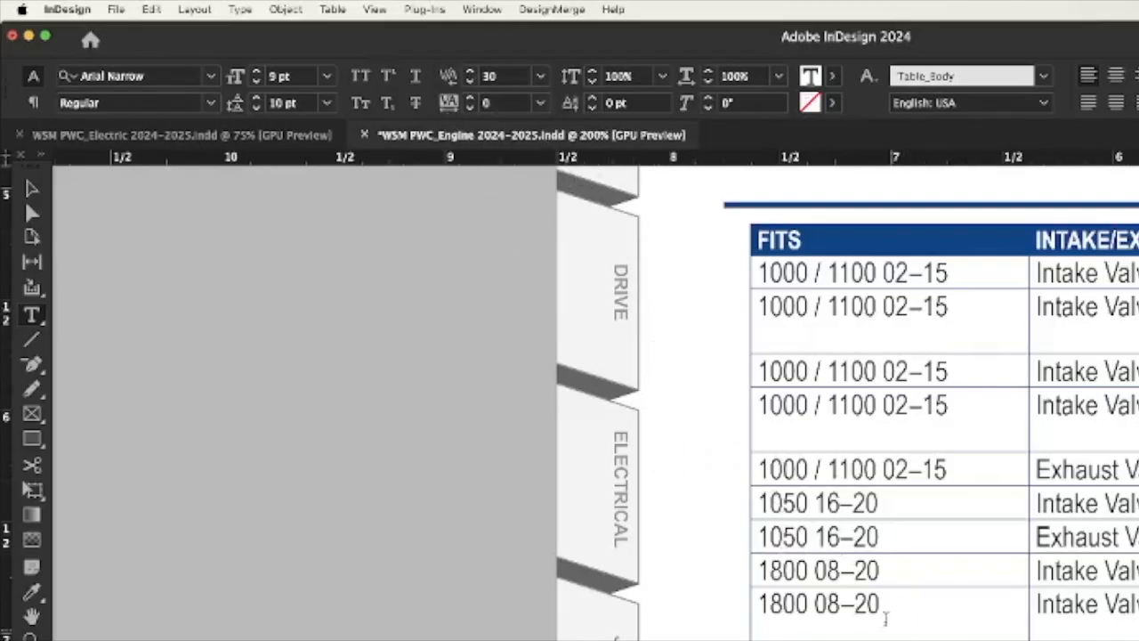
Step: Increase the kerning before the dash in both 1050 16–20 entries, first the Exhaust Valve row and then the Intake Valve row
left_click(841, 537)
left_click(469, 72)
left_click(845, 504)
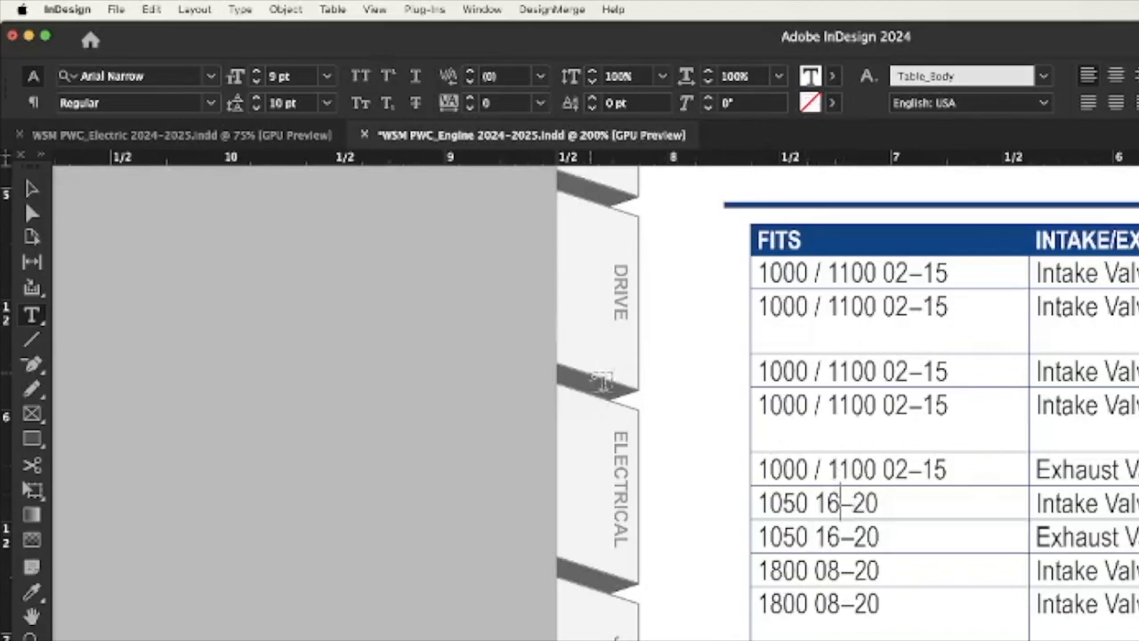
left_click(469, 71)
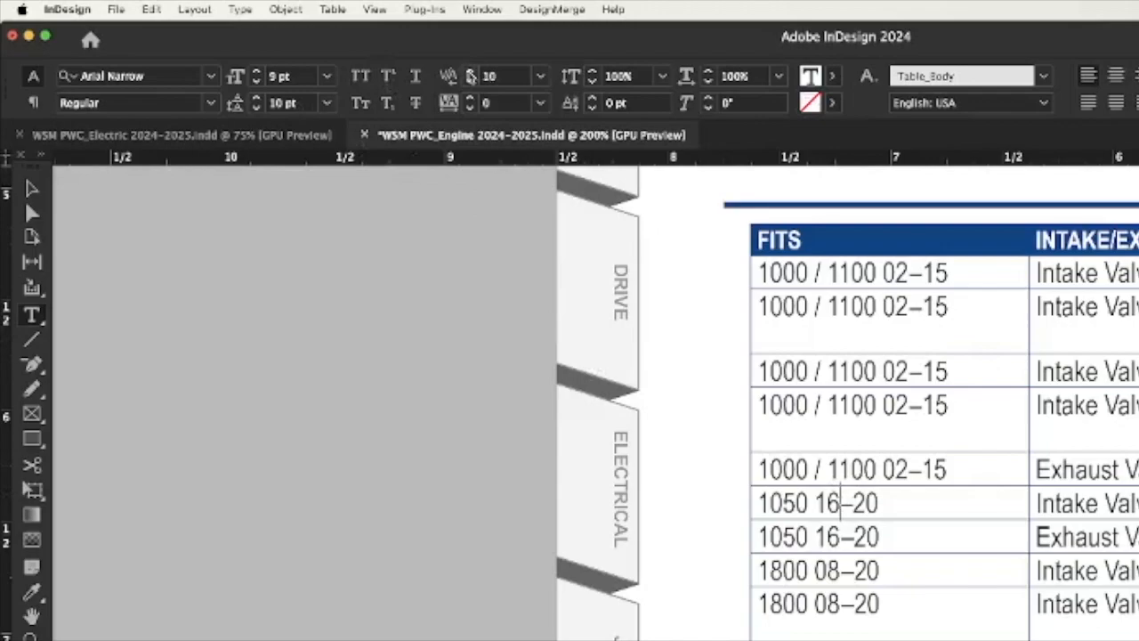
left_click(469, 71)
left_click(470, 71)
Step: Widen the kerning before the first hyphen of 5LV-12121-00-00 in the OE N.O. column
left_click(1138, 482)
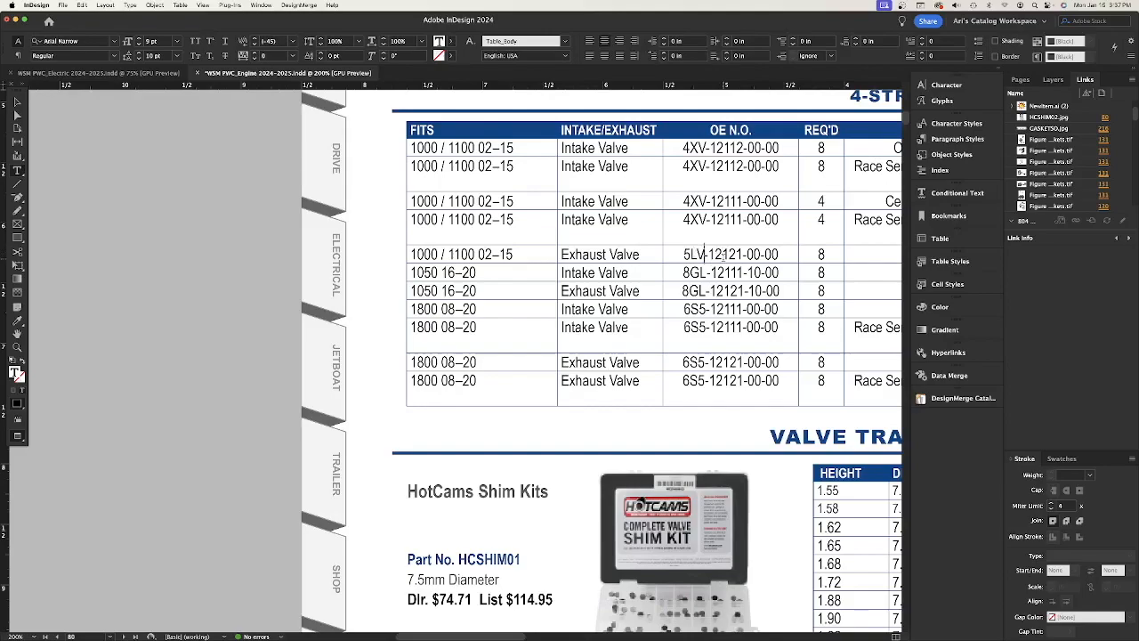
key("alt+Right")
key("alt+Right")
key("alt+Right")
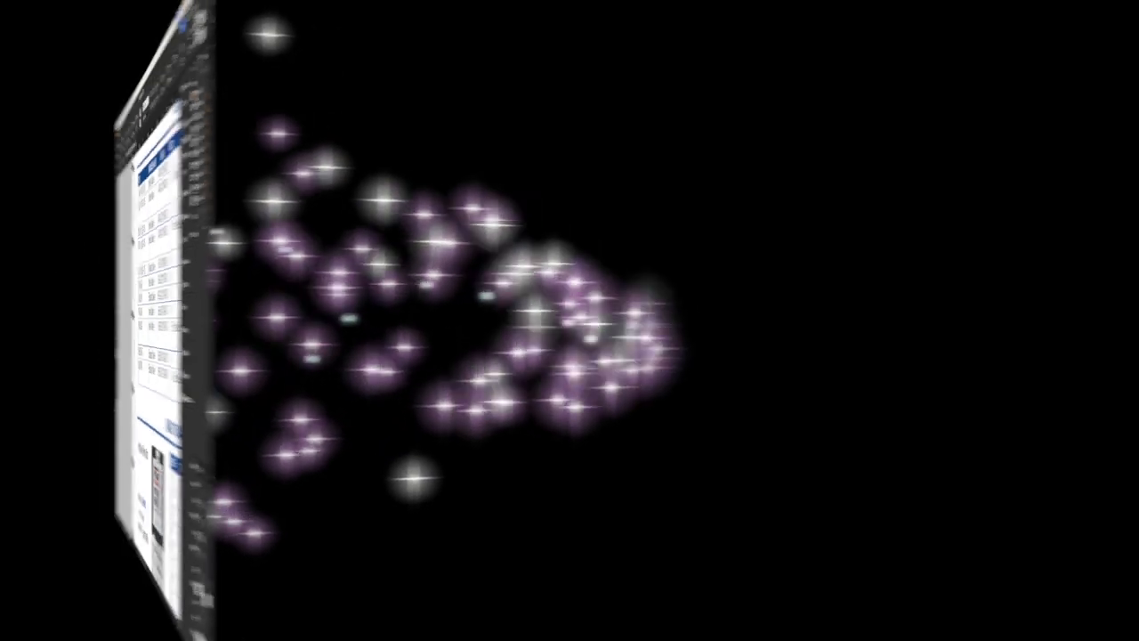